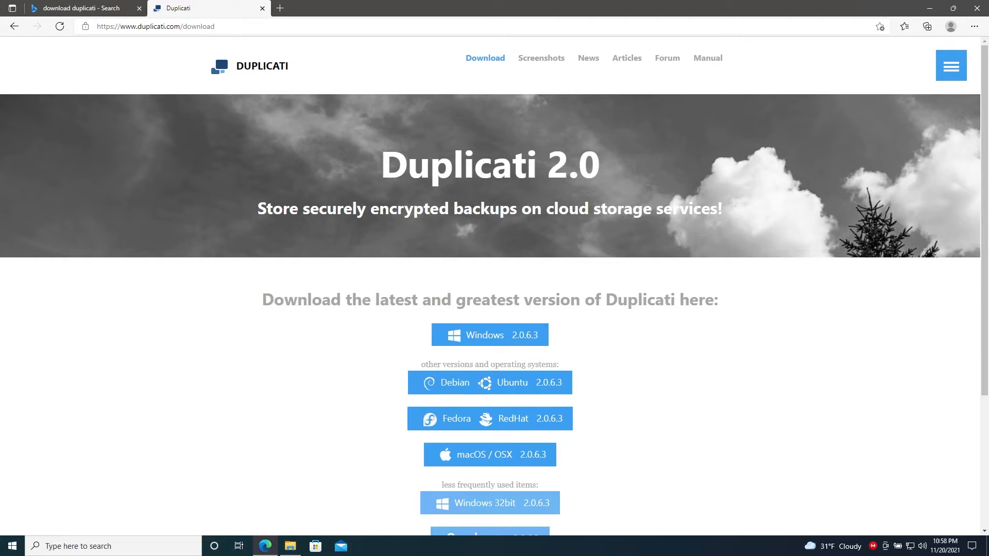
# Step: Download the Duplicati 2.0.6.3 installer for Windows and install it, accepting the license agreement and keeping the default features and location
pyautogui.click(448, 334)
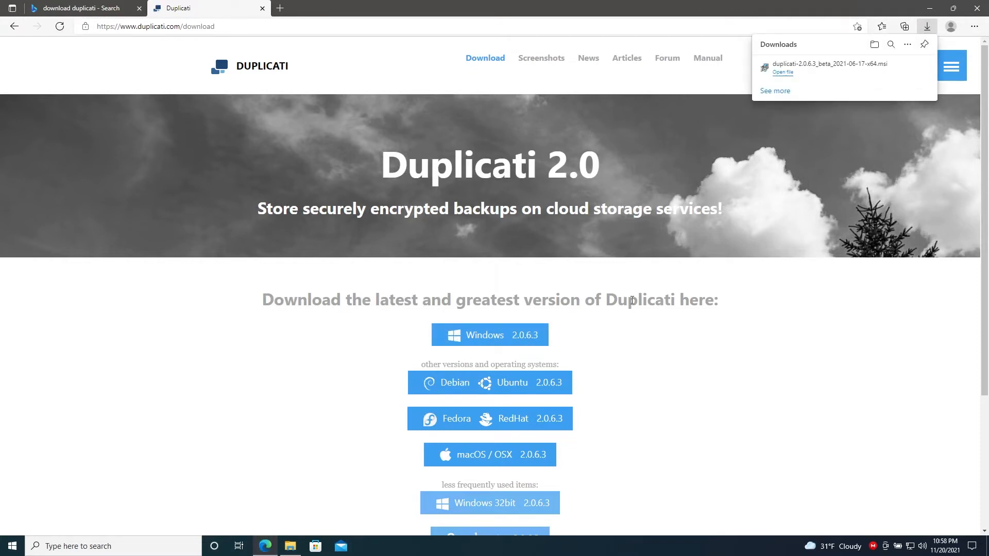
pyautogui.click(784, 72)
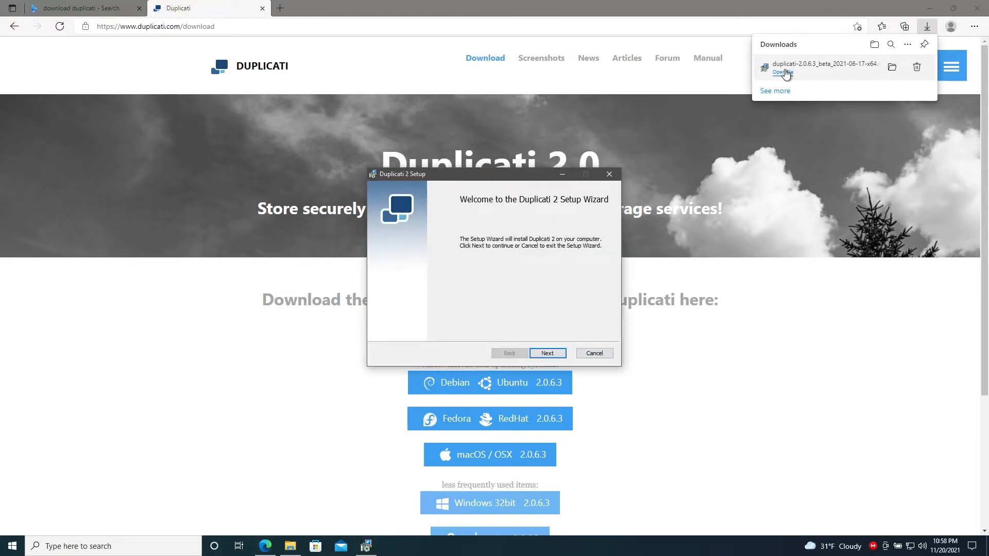
pyautogui.click(548, 353)
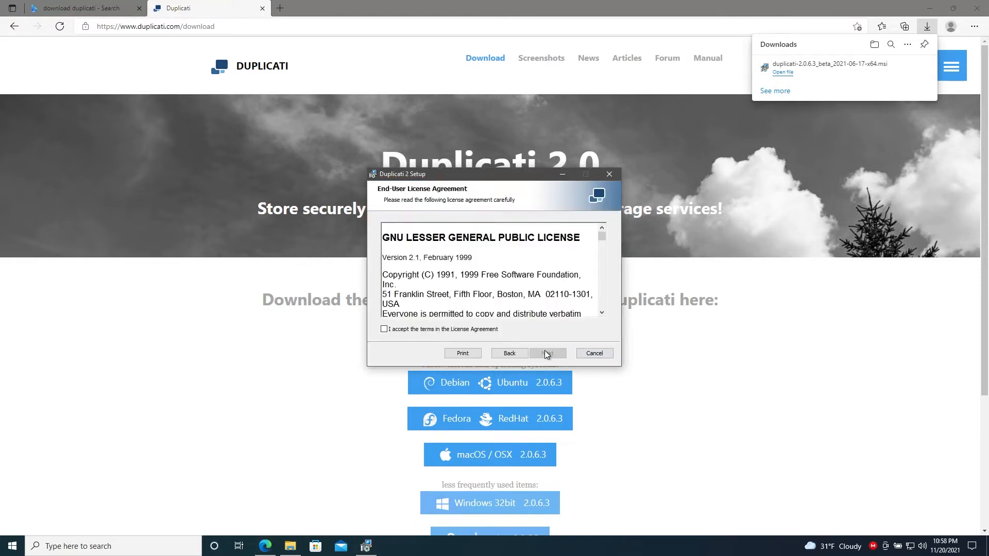
pyautogui.click(479, 330)
pyautogui.click(548, 354)
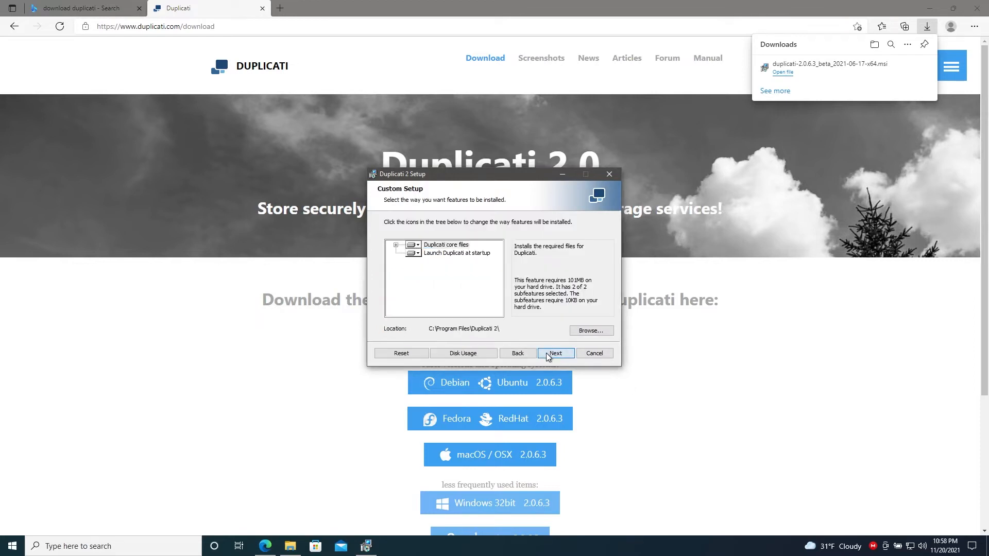
pyautogui.click(547, 354)
pyautogui.click(548, 353)
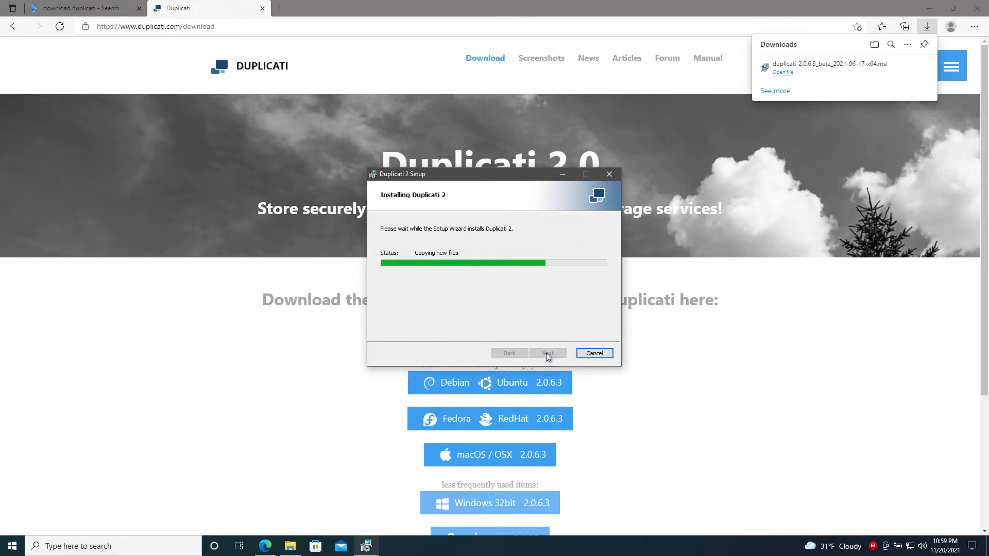
pyautogui.click(548, 353)
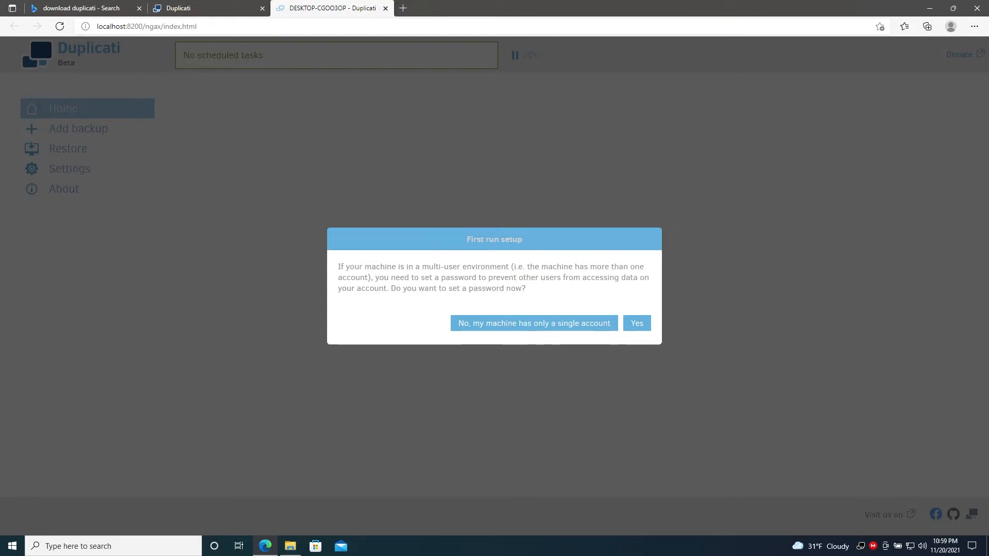
# Step: Decline setting a password in the first run setup because the machine has a single account, and open the Duplicati settings
pyautogui.click(465, 322)
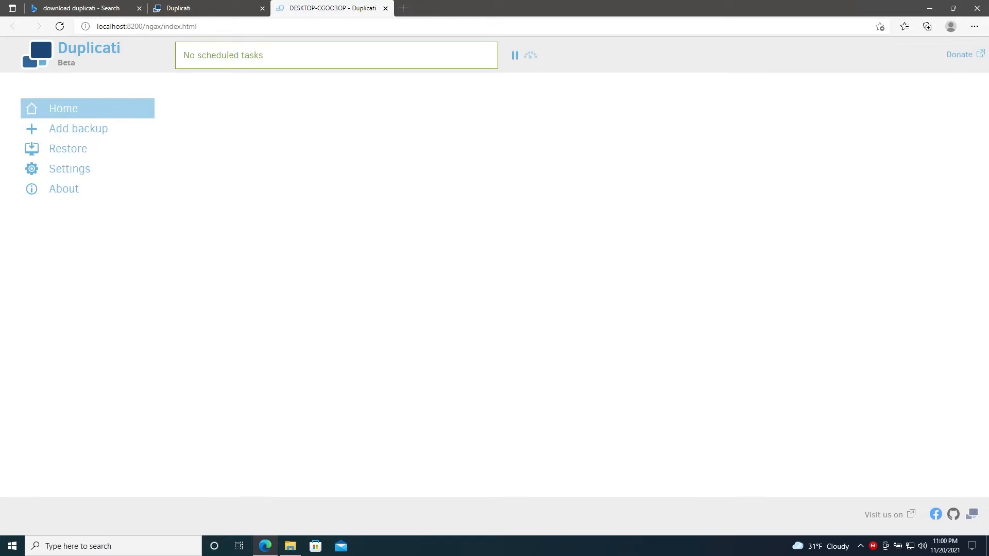
pyautogui.click(72, 170)
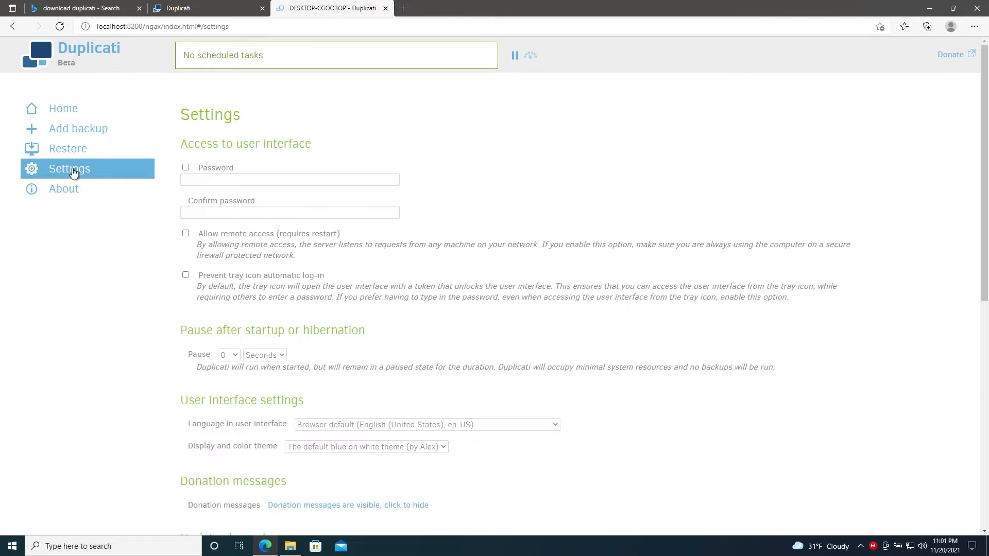
# Step: Look through the My Data folder on the desktop, including its pictures subfolder, and return to Duplicati in the browser
pyautogui.click(264, 546)
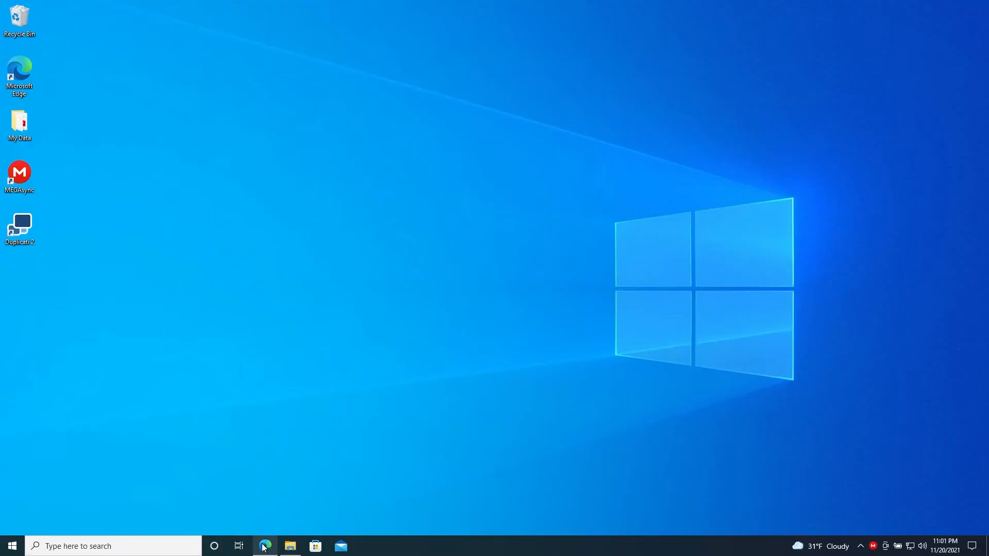
pyautogui.doubleClick(24, 126)
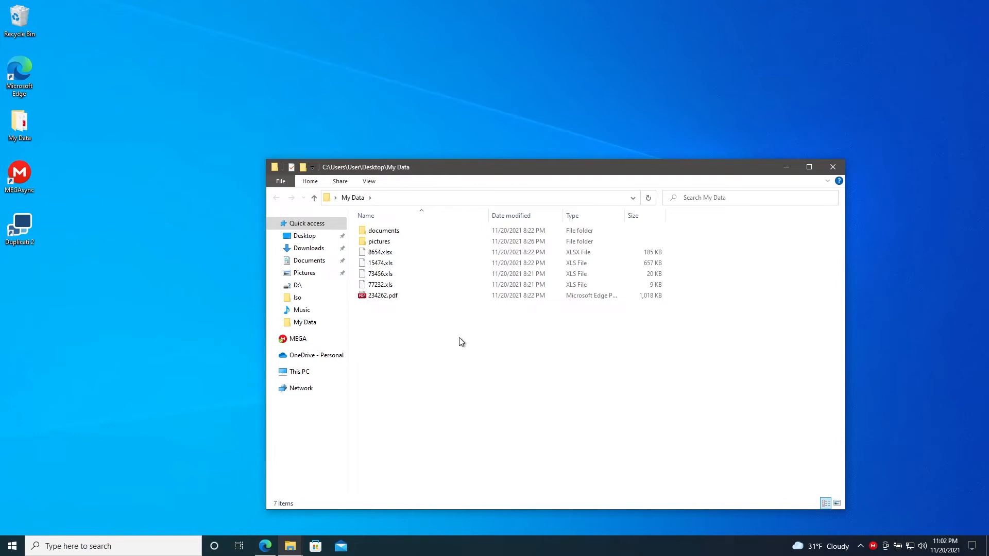
pyautogui.doubleClick(379, 241)
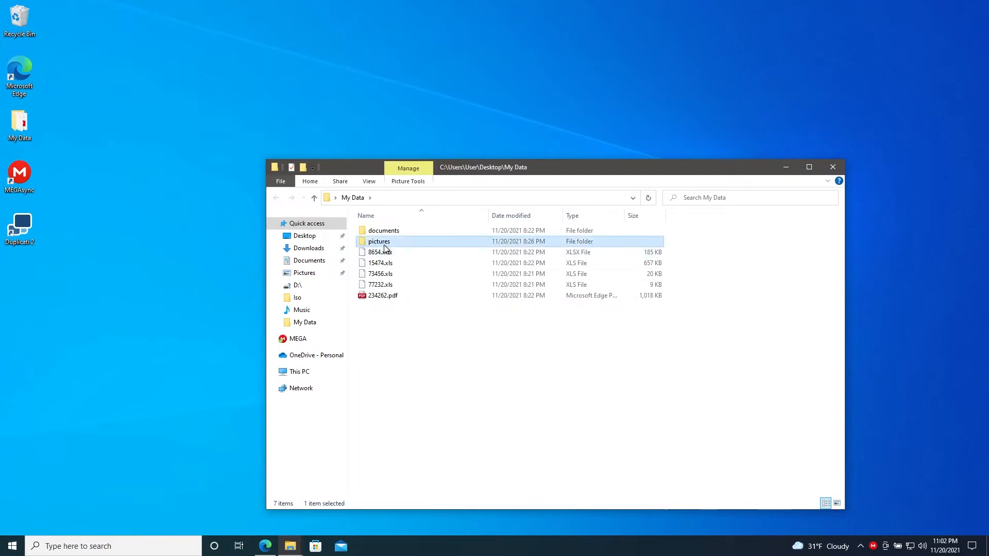
pyautogui.click(274, 198)
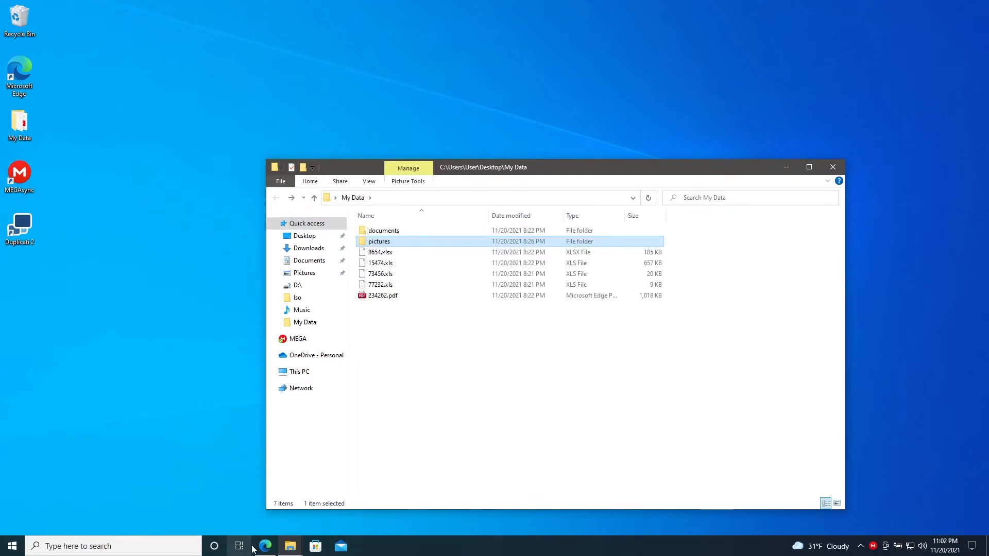
pyautogui.click(266, 548)
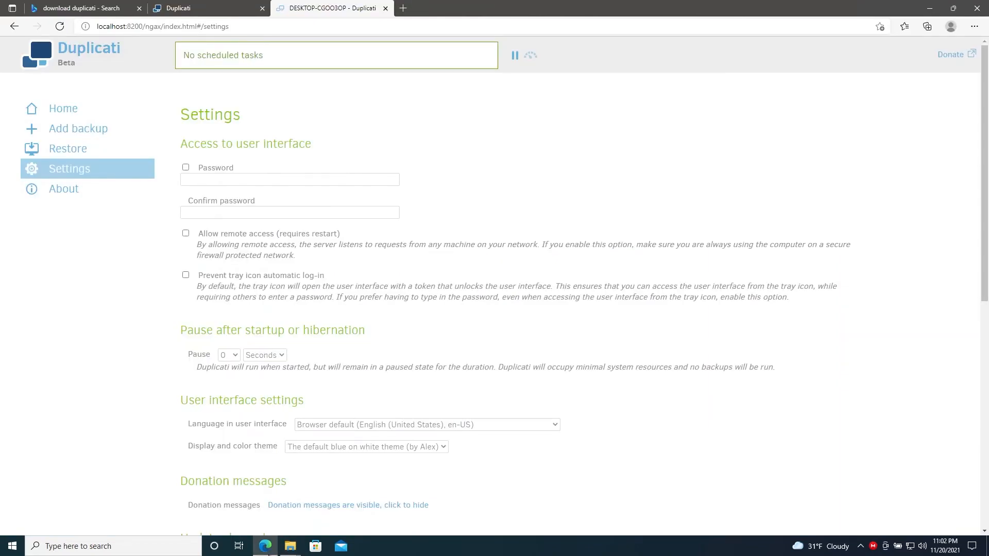
# Step: Start configuring a new backup named My Data, keeping the built-in AES-256 encryption
pyautogui.click(86, 129)
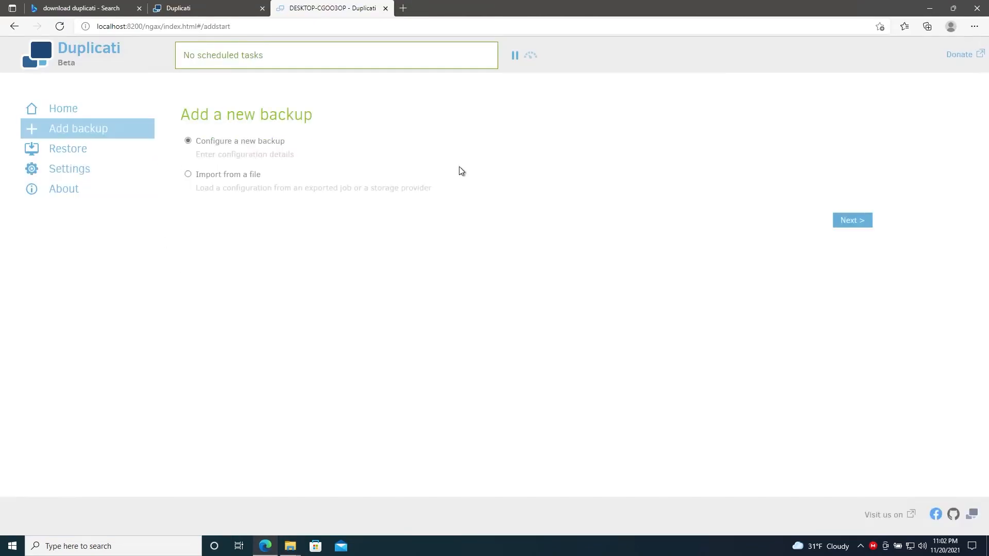
pyautogui.click(869, 225)
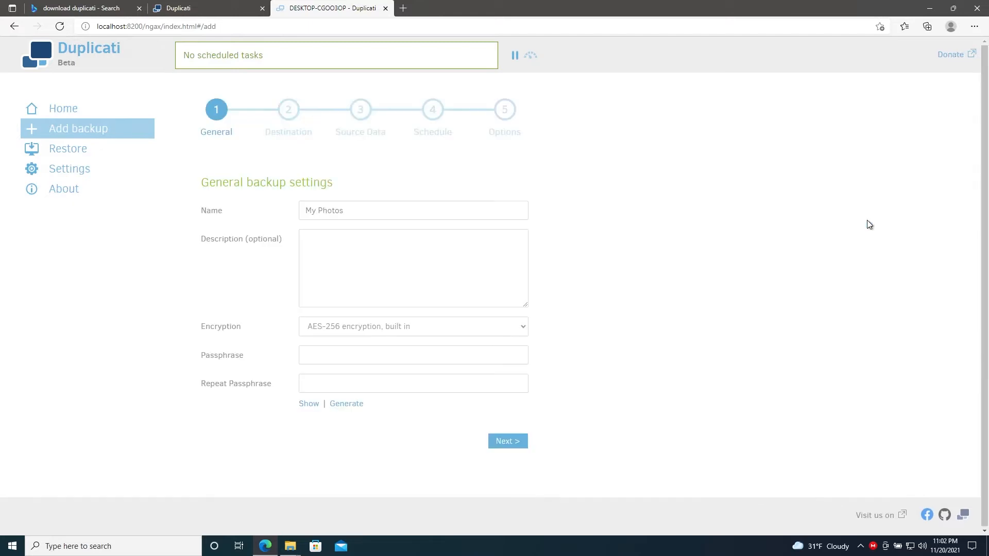
pyautogui.click(435, 213)
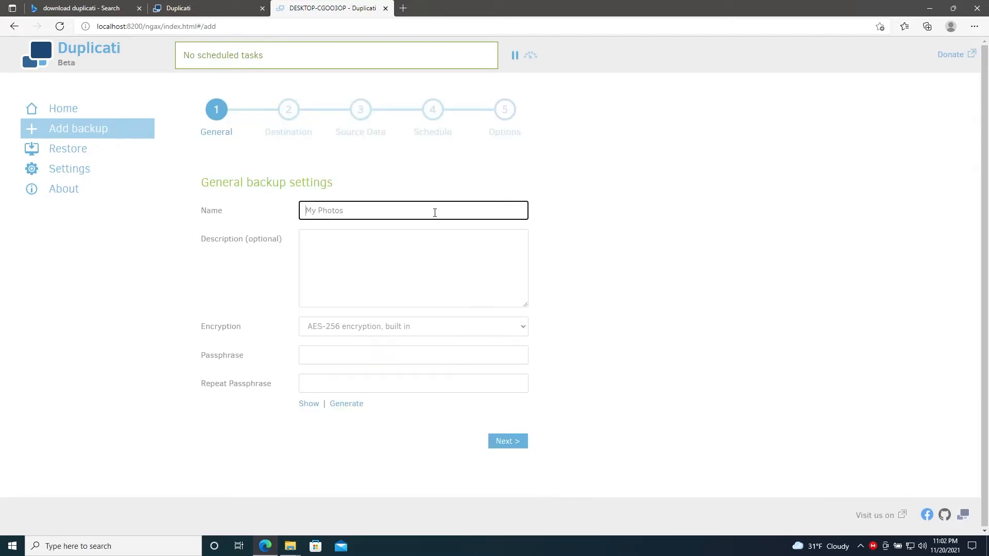
pyautogui.write('My Data')
pyautogui.click(433, 330)
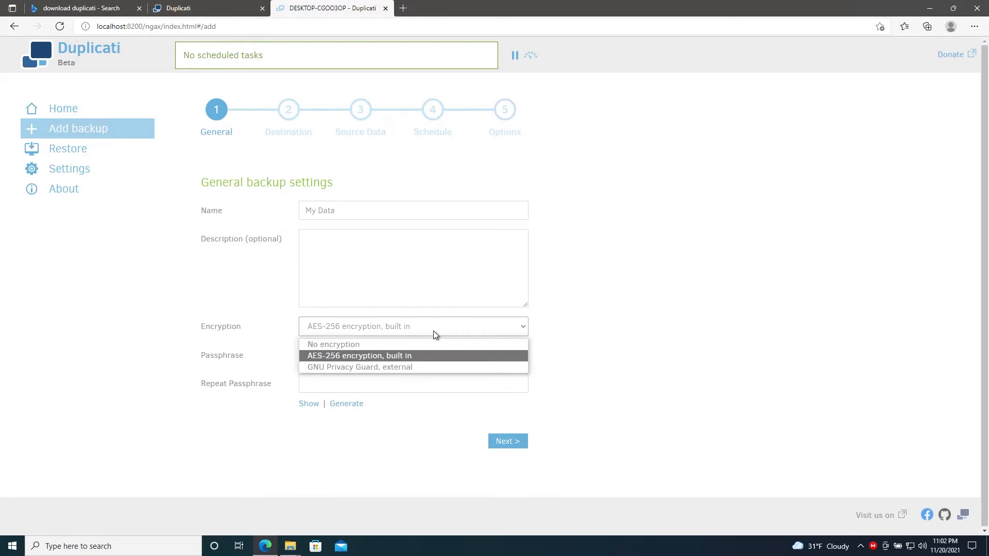
pyautogui.click(434, 330)
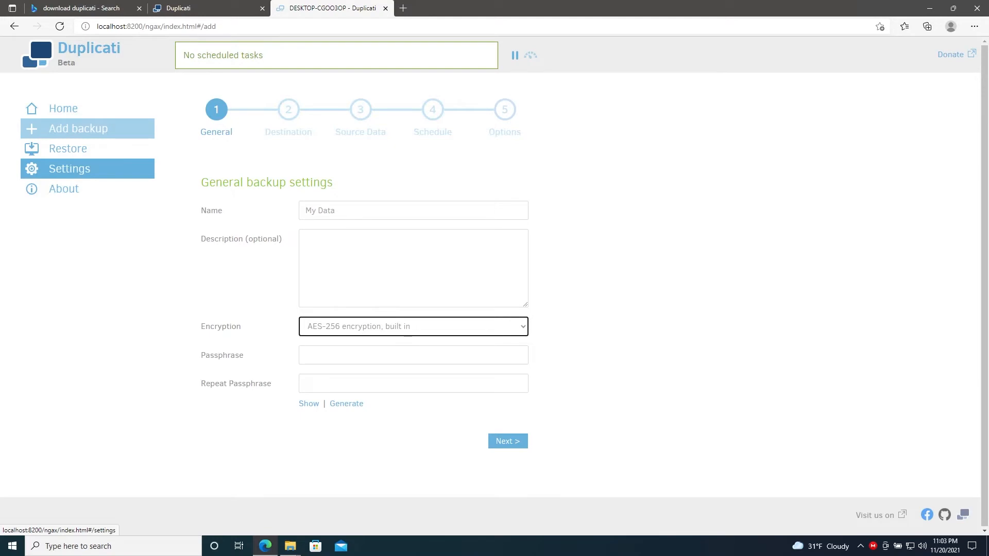
# Step: Generate an encryption passphrase for the backup, filling the passphrase and repeat fields, and continue to the destination settings
pyautogui.click(344, 404)
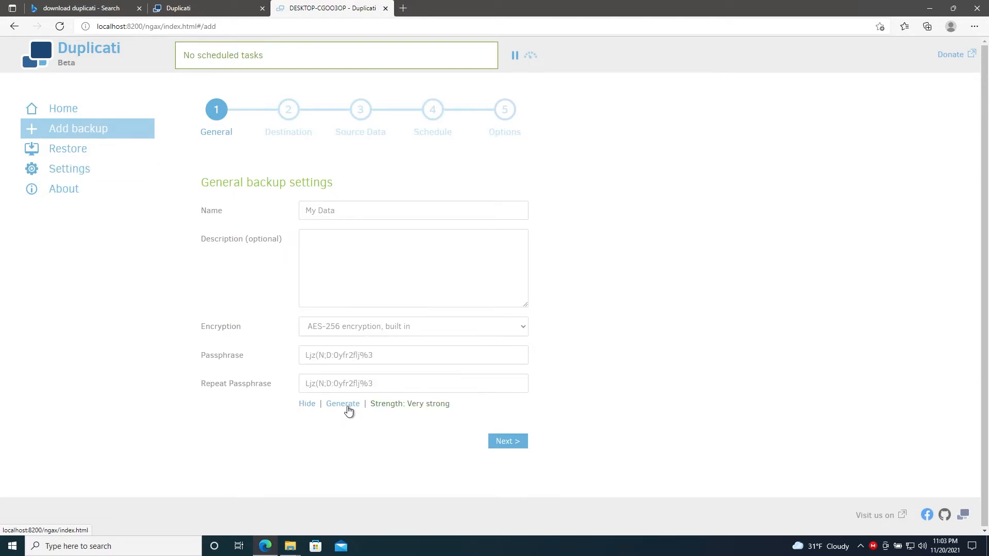
pyautogui.moveTo(374, 384); pyautogui.dragTo(288, 397)
pyautogui.click(379, 382)
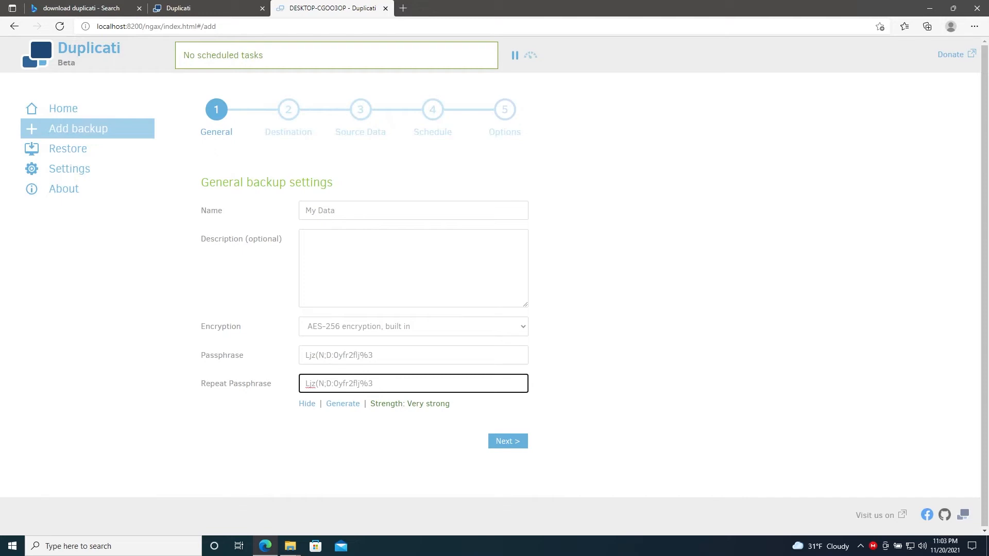
pyautogui.press('Return')
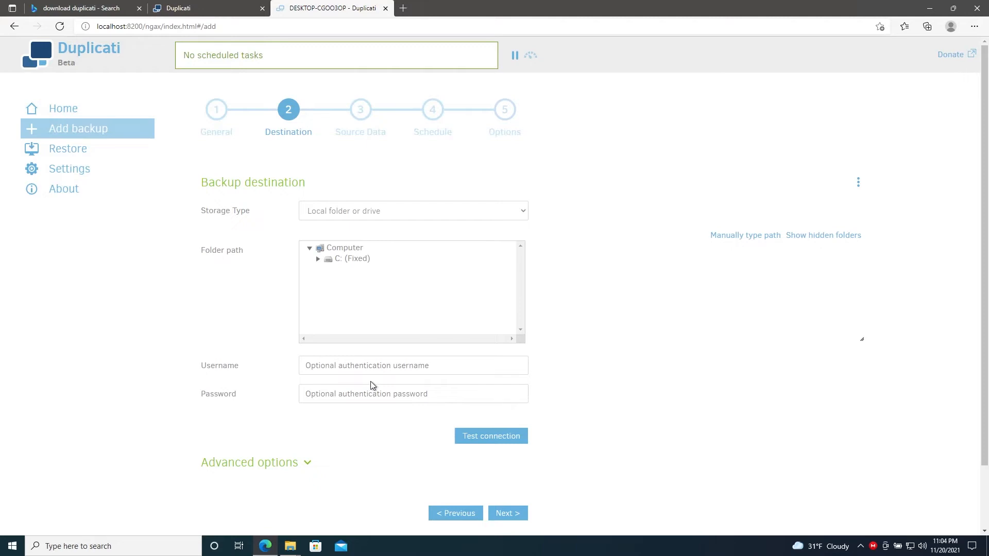
# Step: Review the available storage types for the backup destination and choose Local folder or drive
pyautogui.click(405, 215)
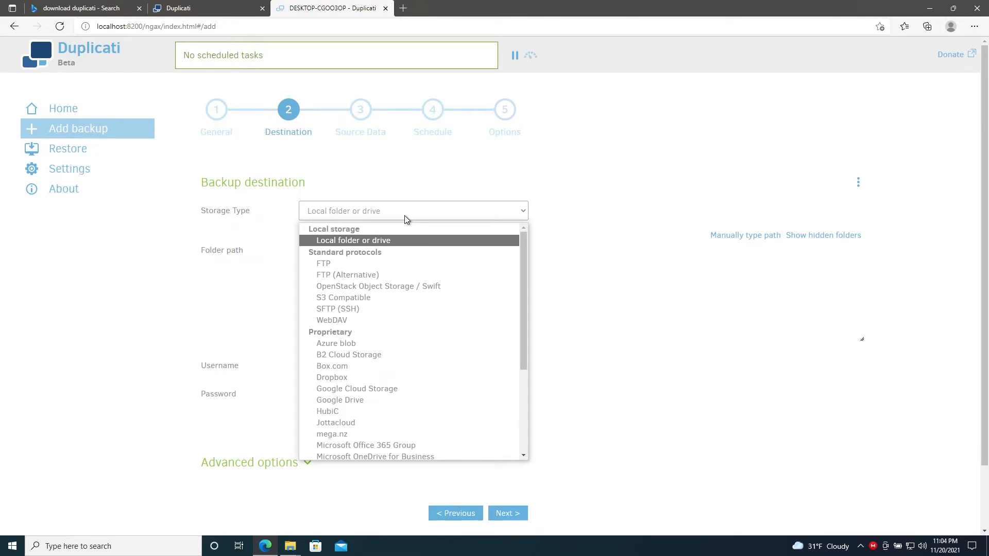
pyautogui.scroll(-1, 434, 324)
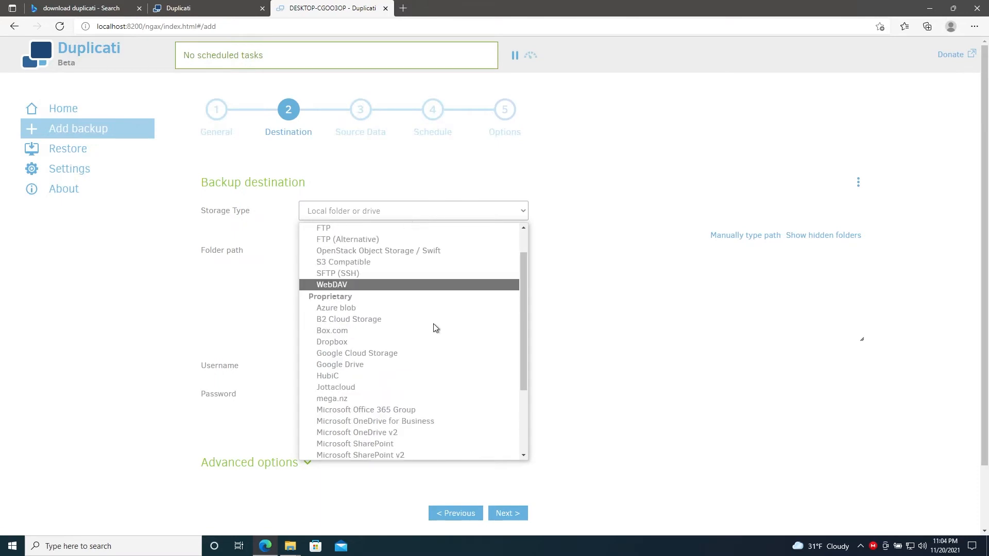
pyautogui.scroll(1, 434, 328)
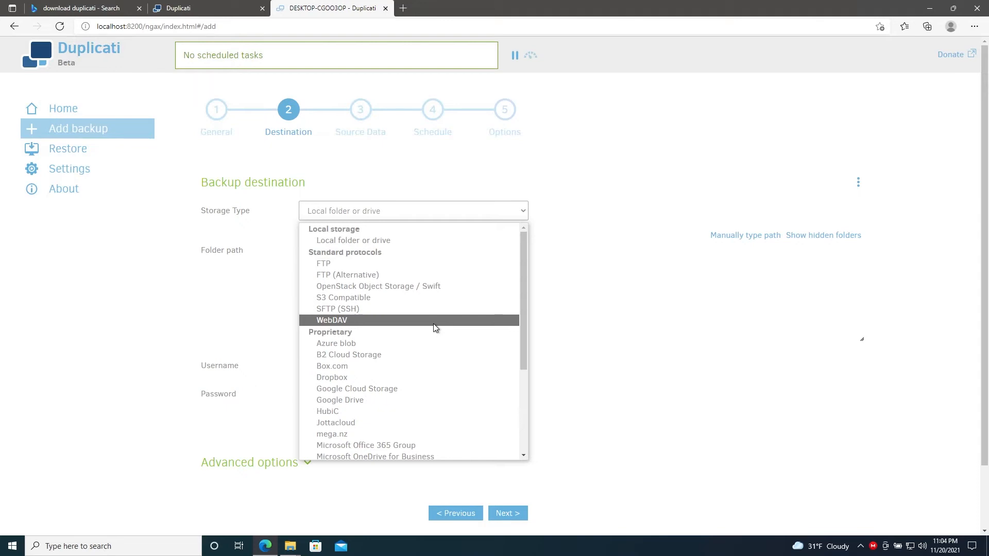
pyautogui.click(386, 242)
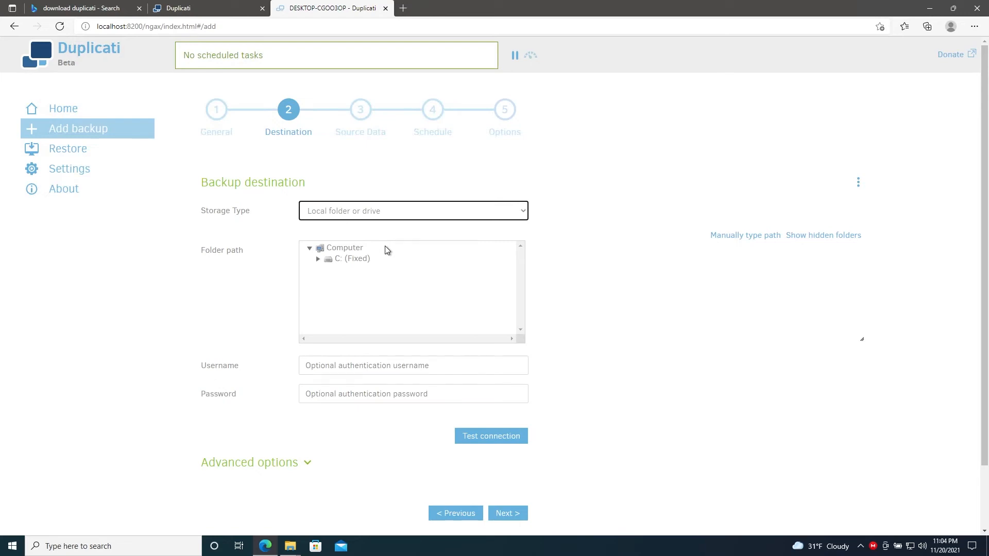
# Step: Set the destination to the Duplicati Backups folder inside MEGA in the user's Documents on C:, and continue to the source data
pyautogui.click(317, 260)
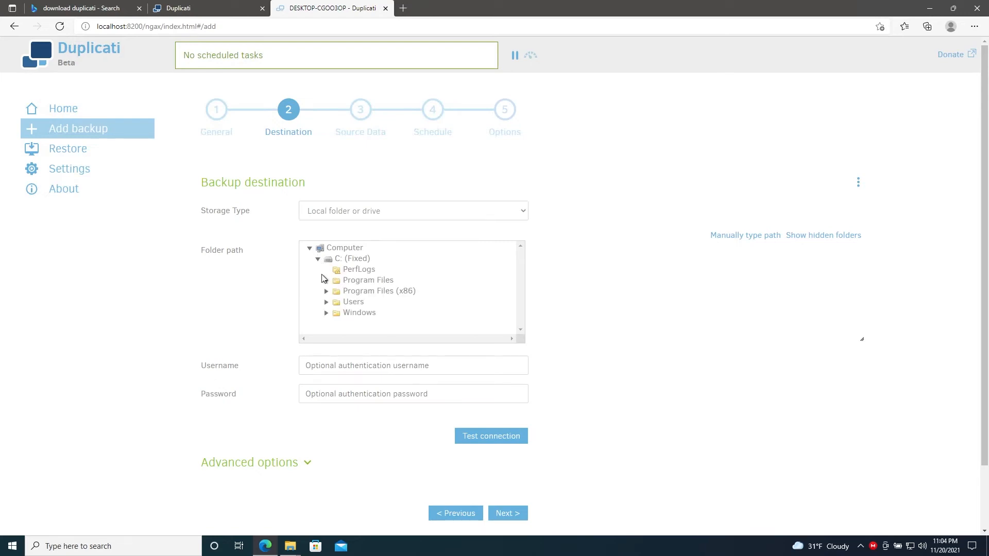
pyautogui.click(326, 301)
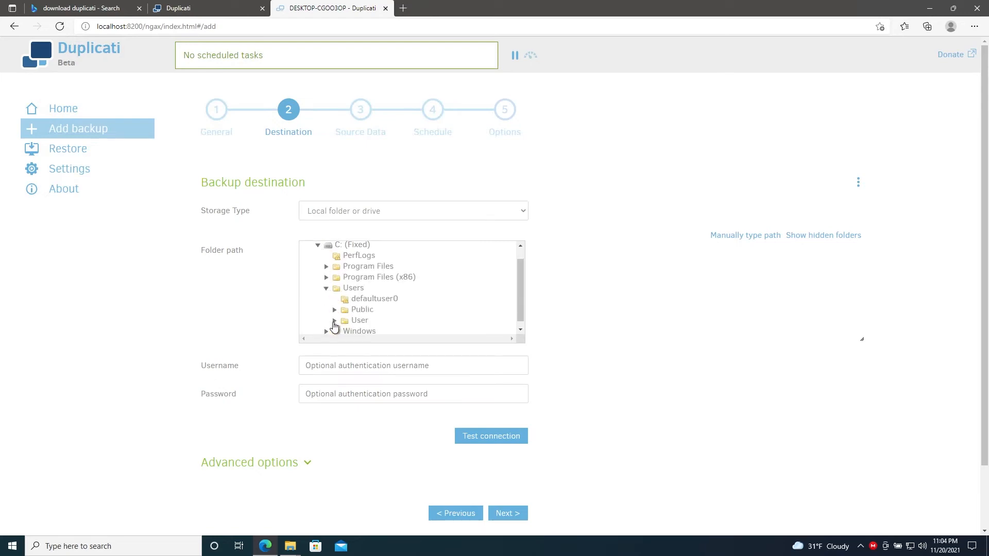
pyautogui.click(335, 324)
pyautogui.click(341, 306)
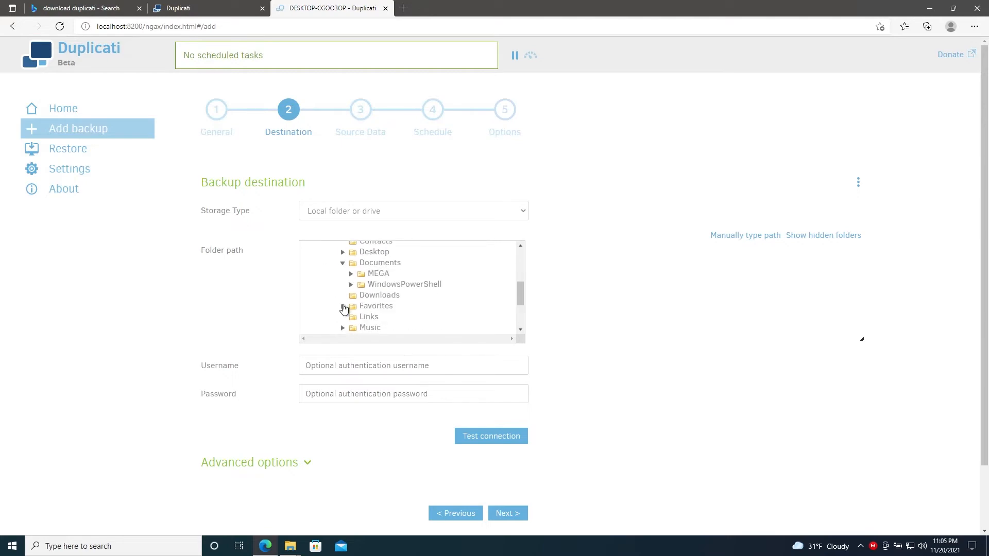
pyautogui.click(351, 274)
pyautogui.click(382, 284)
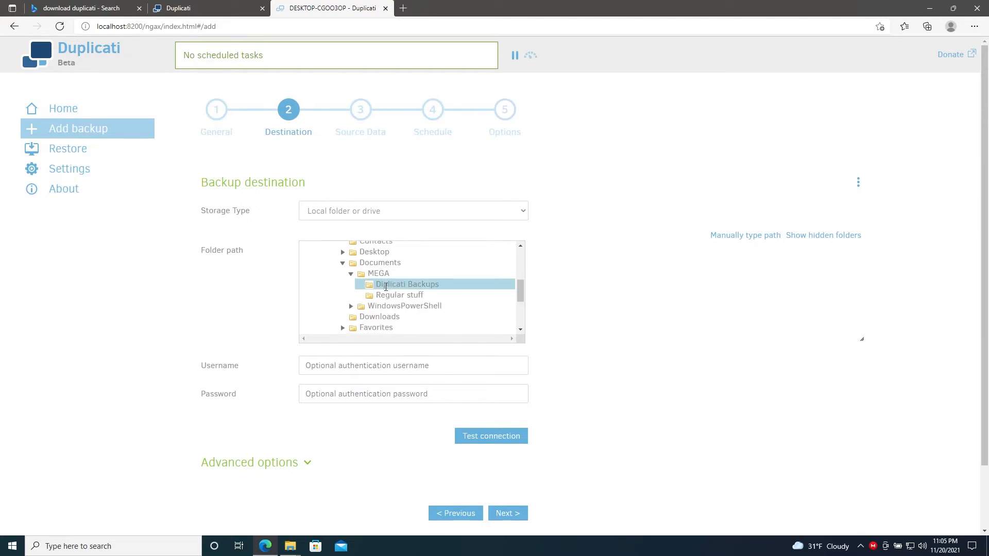
pyautogui.click(508, 514)
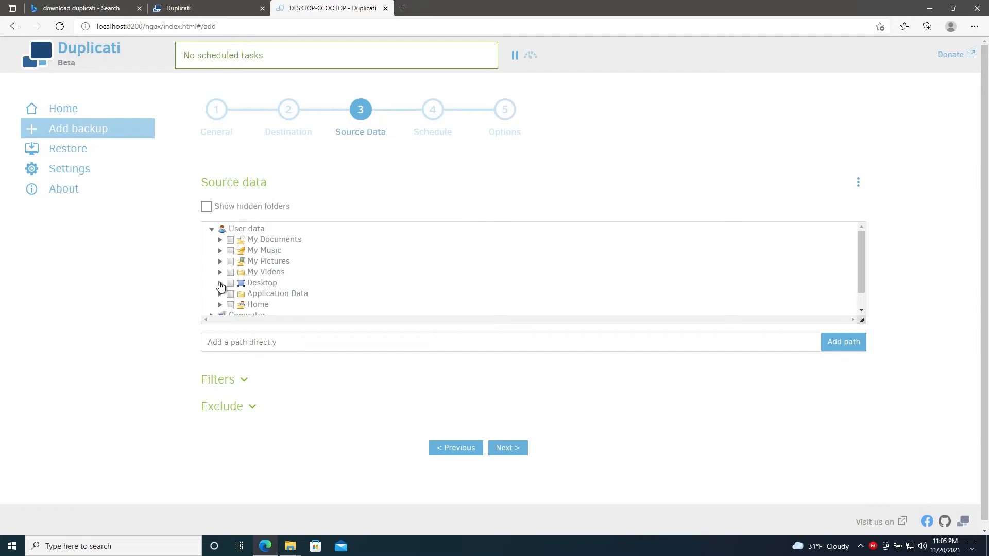
# Step: Include the My Data folder on the Desktop as the backup source and continue to the schedule
pyautogui.click(220, 283)
pyautogui.click(238, 294)
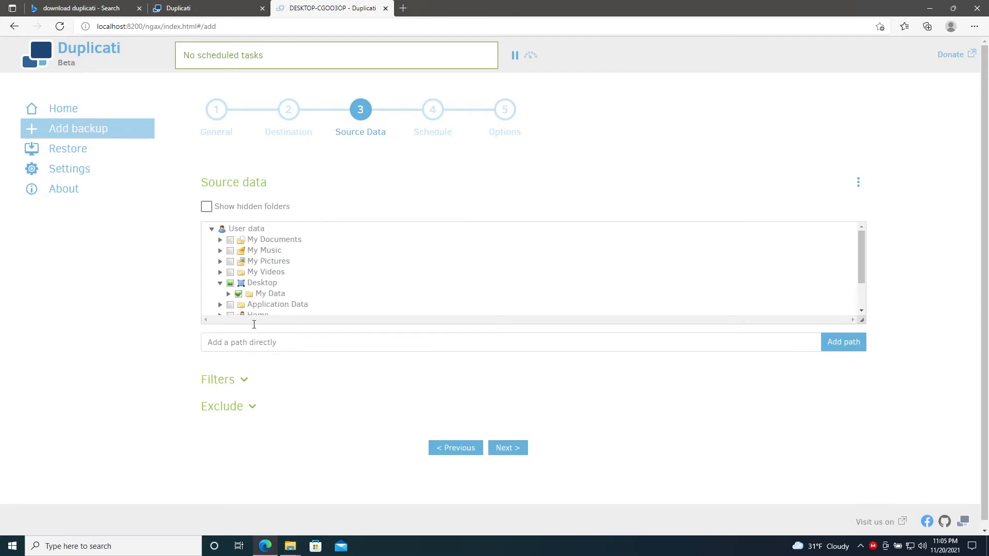
pyautogui.click(501, 449)
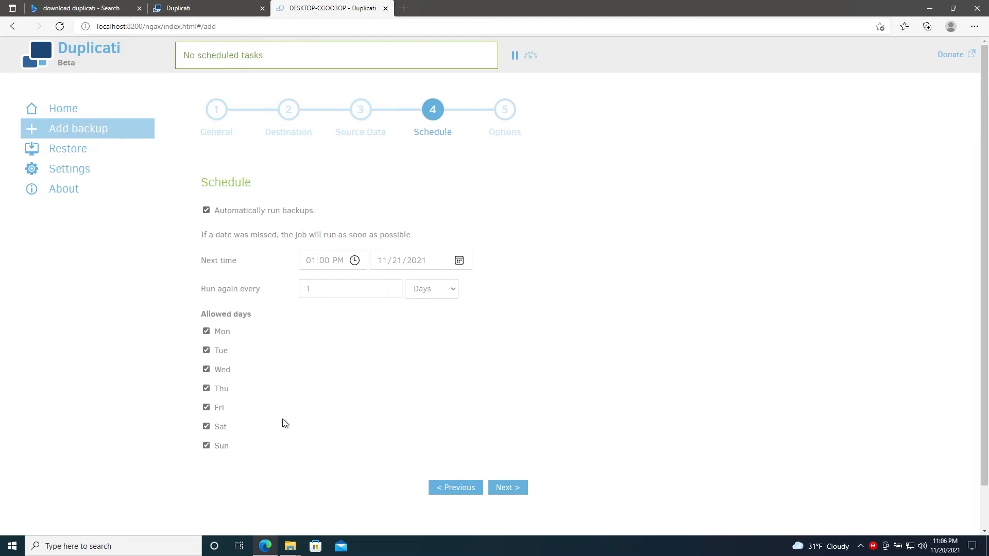
# Step: Accept the default backup schedule, review the retention choices and leave backup retention at Keep all backups
pyautogui.click(504, 490)
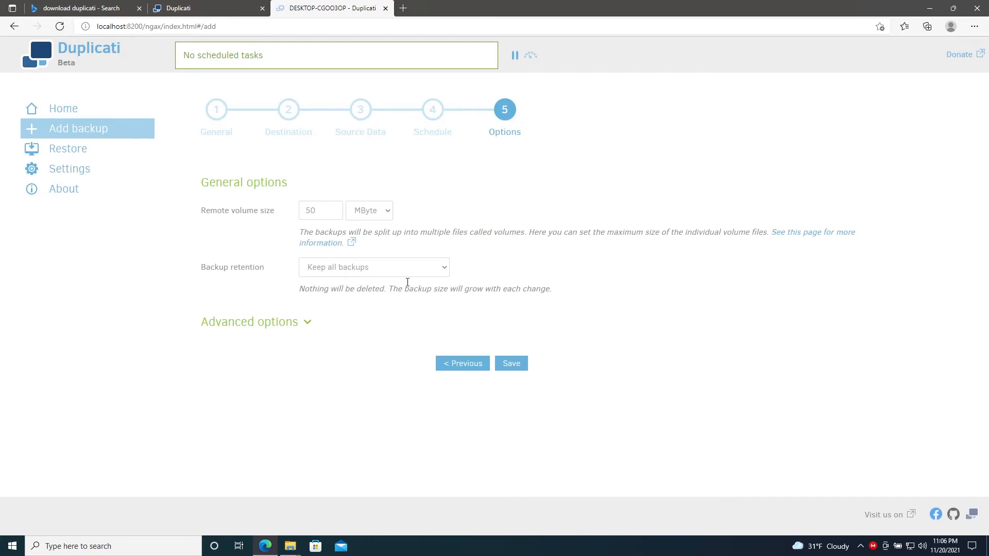
pyautogui.click(387, 267)
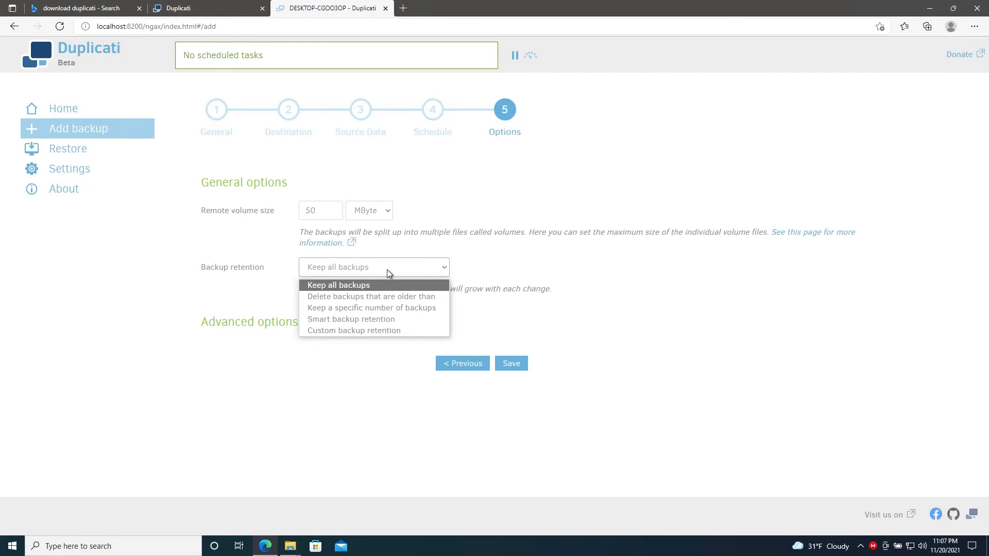
pyautogui.click(387, 270)
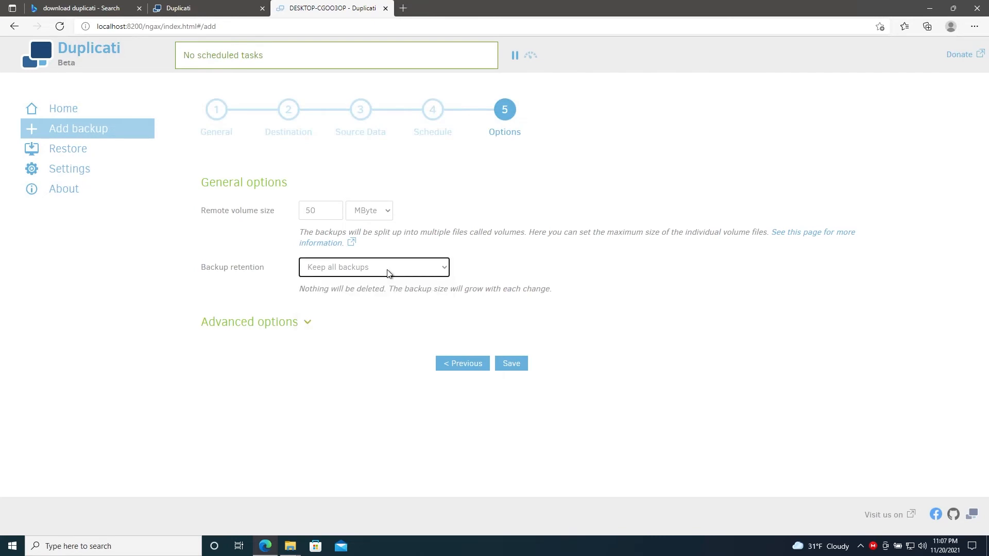
# Step: Save the My Data backup job, acknowledge that the generated passphrase is stored safely, and run the backup immediately
pyautogui.click(518, 364)
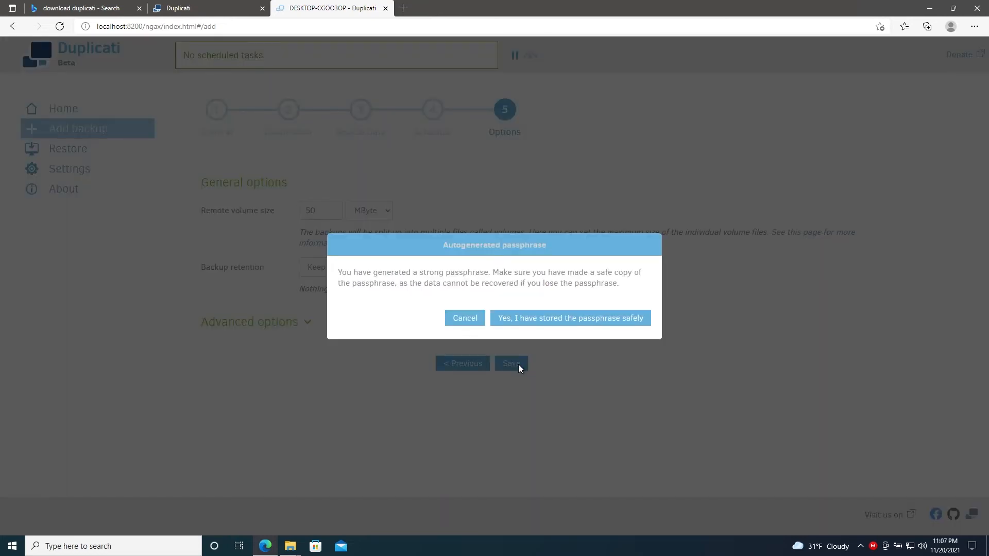
pyautogui.click(519, 320)
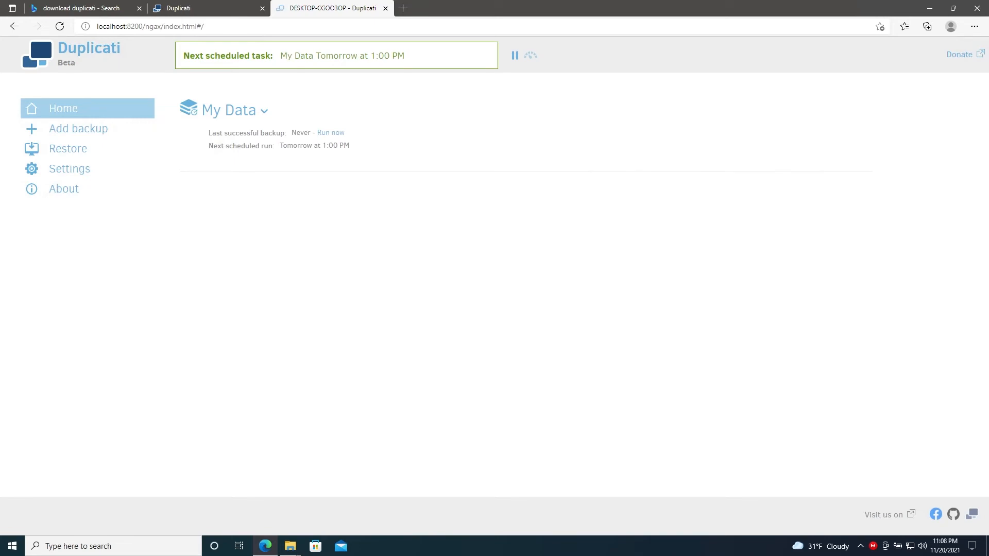
pyautogui.click(319, 133)
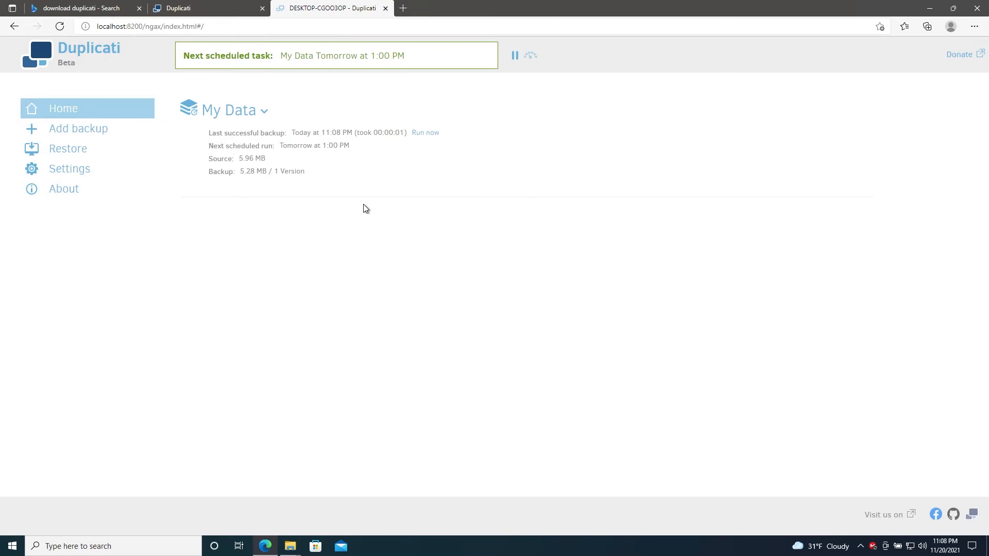
# Step: Inspect the encrypted backup files in the Diplicati Backups folder inside MEGA, and return to Duplicati
pyautogui.moveTo(290, 546)
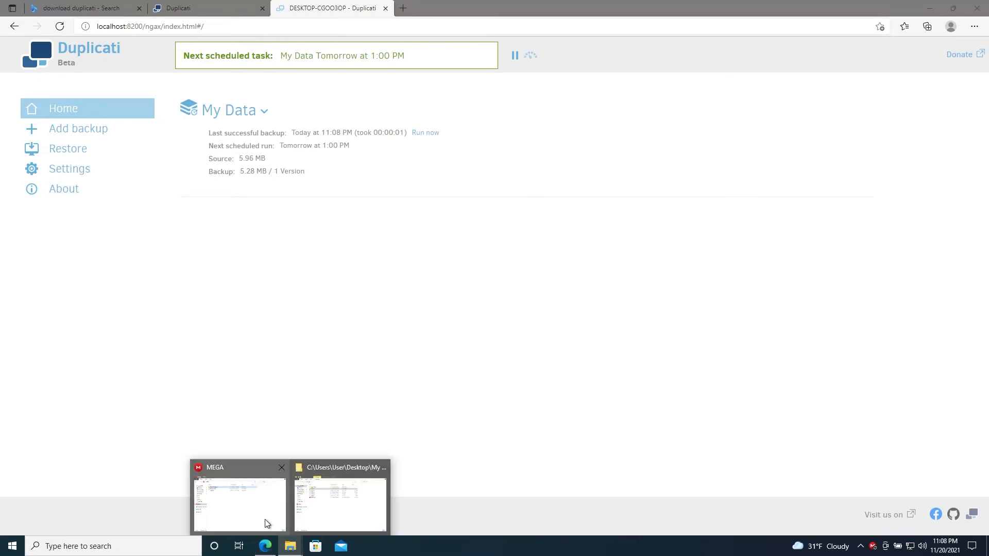
pyautogui.click(266, 521)
pyautogui.doubleClick(375, 218)
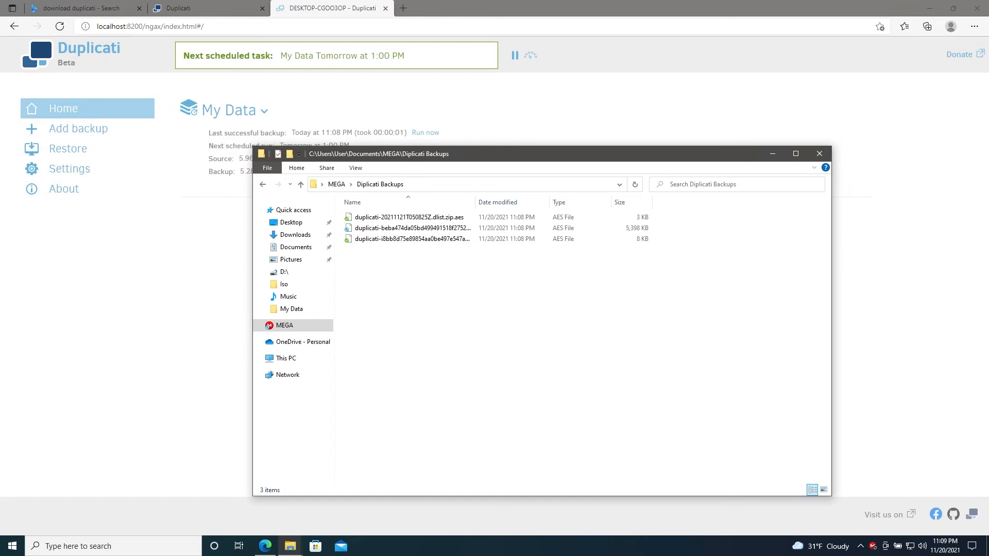
pyautogui.click(110, 288)
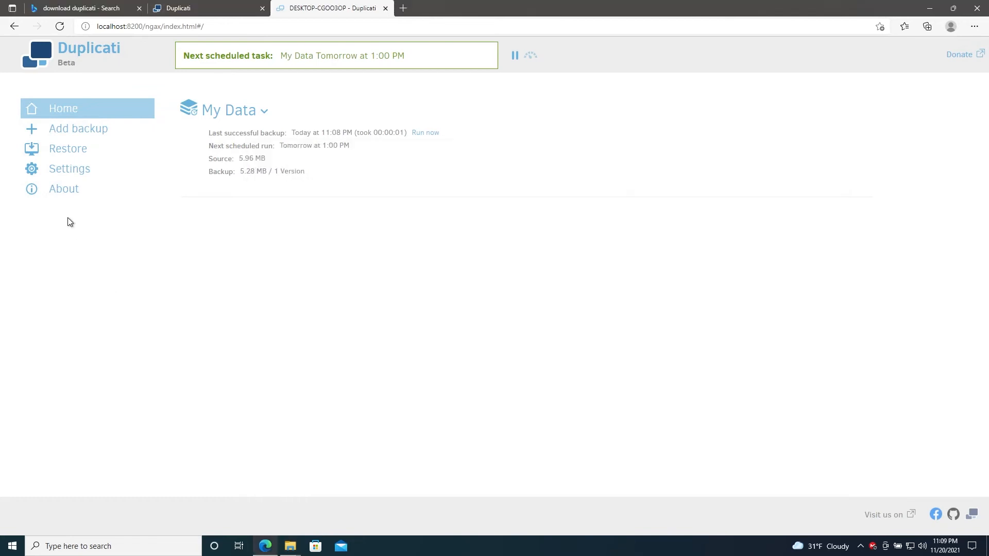
# Step: Start a restore from the My Data backup and review the backup versions available to restore from
pyautogui.click(70, 154)
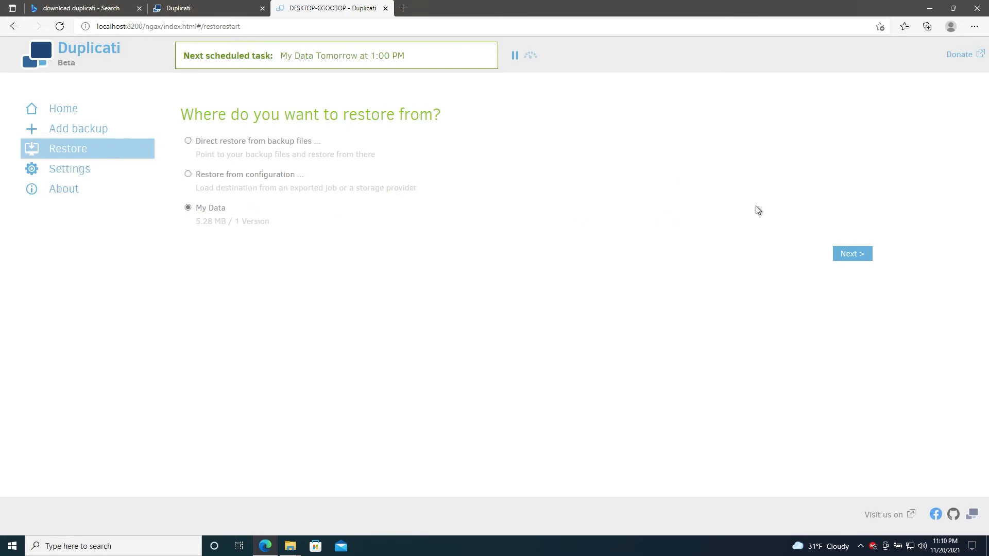
pyautogui.click(838, 254)
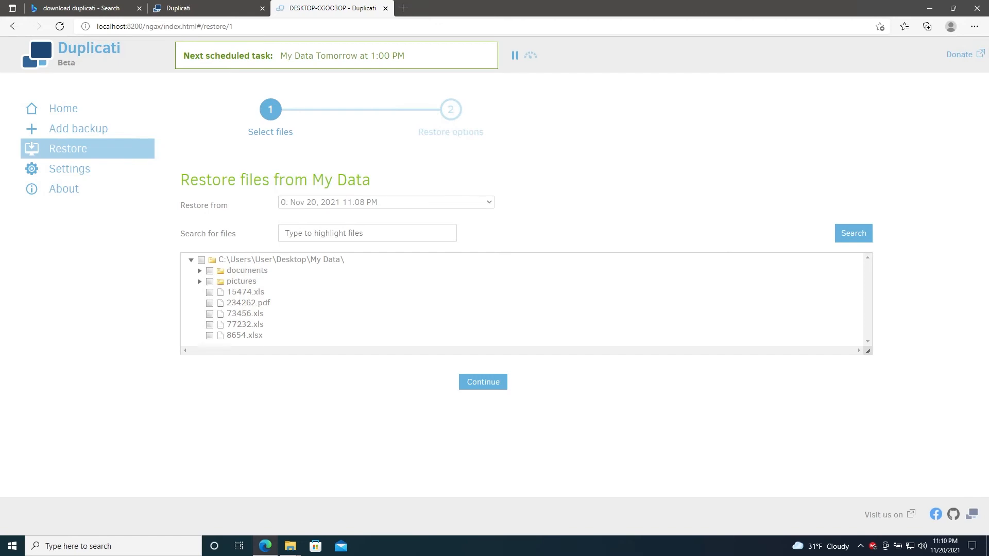
pyautogui.click(446, 205)
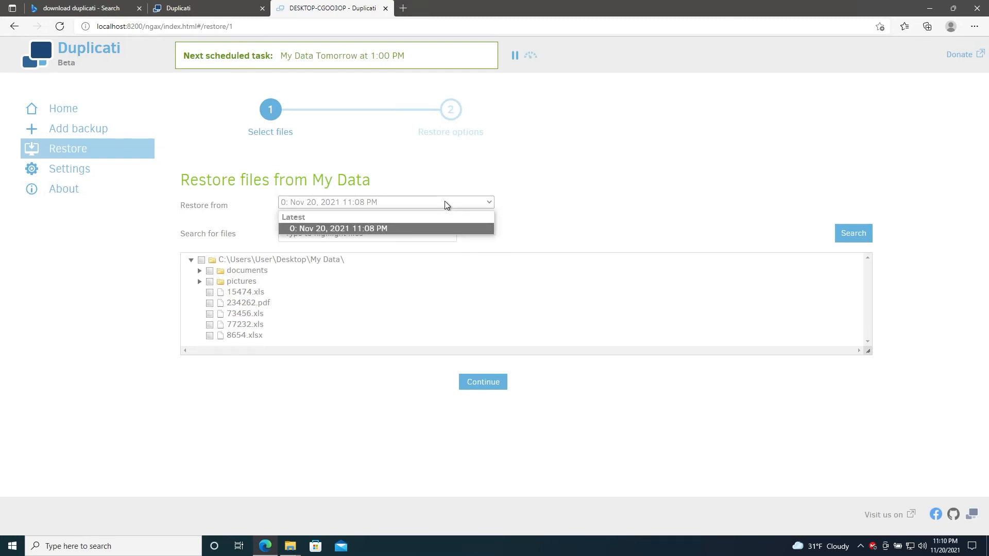
pyautogui.click(444, 202)
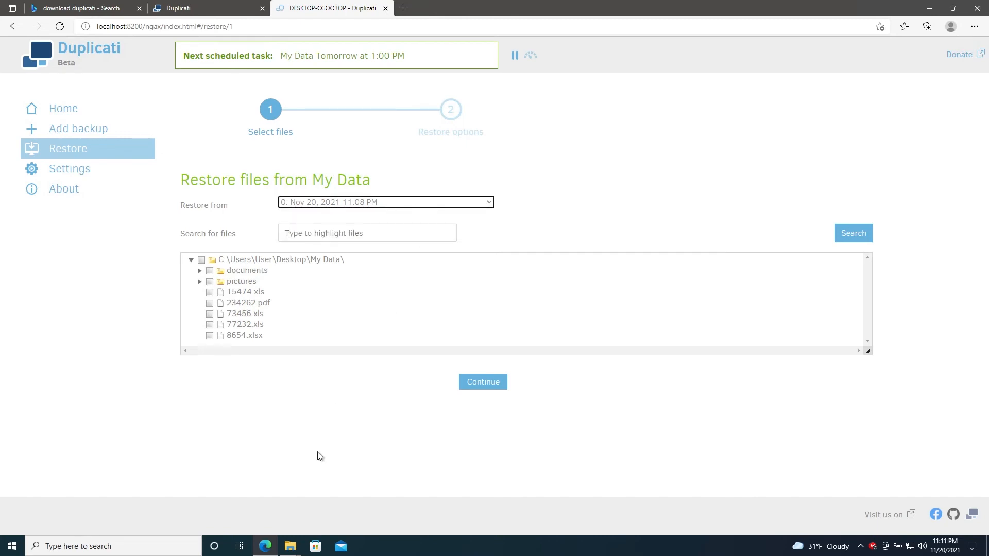
# Step: Delete all the images in the pictures folder of My Data on the Desktop, and return to Duplicati
pyautogui.moveTo(303, 544)
pyautogui.click(340, 502)
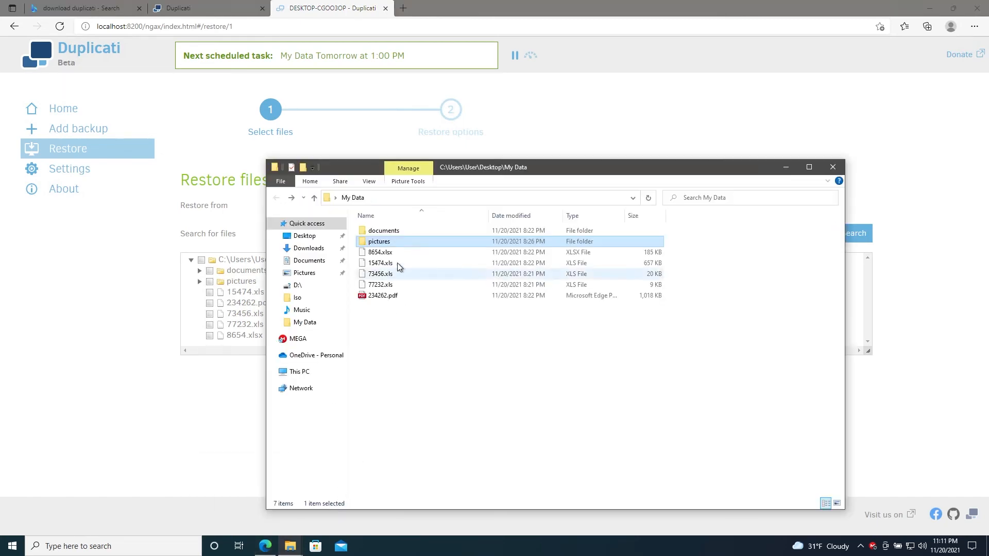
pyautogui.doubleClick(385, 236)
pyautogui.moveTo(376, 287); pyautogui.dragTo(676, 215)
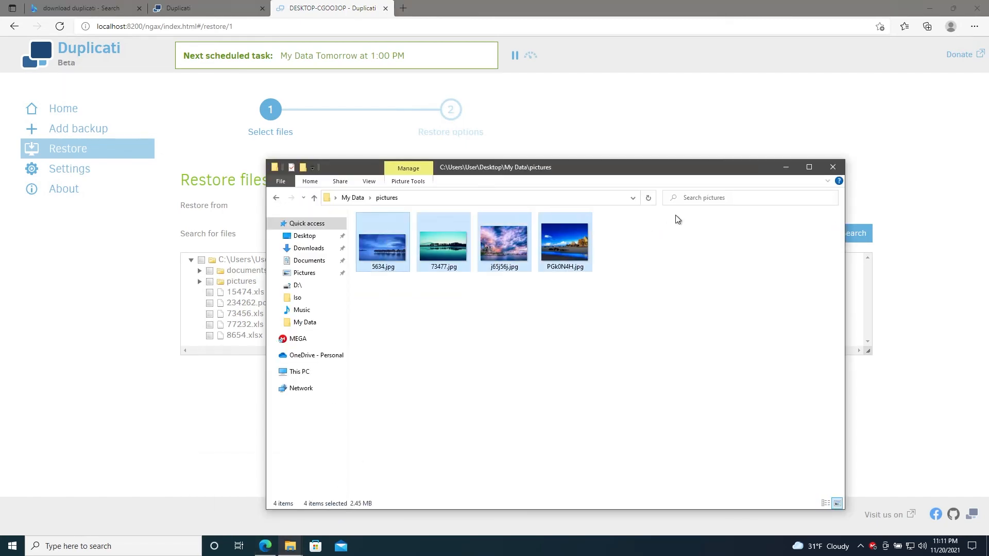
pyautogui.press('Delete')
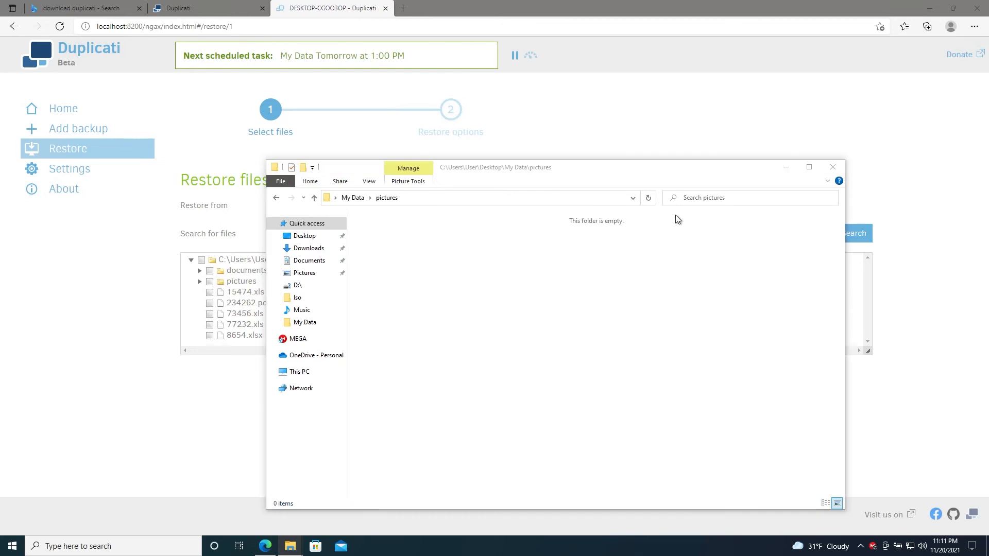
pyautogui.click(675, 112)
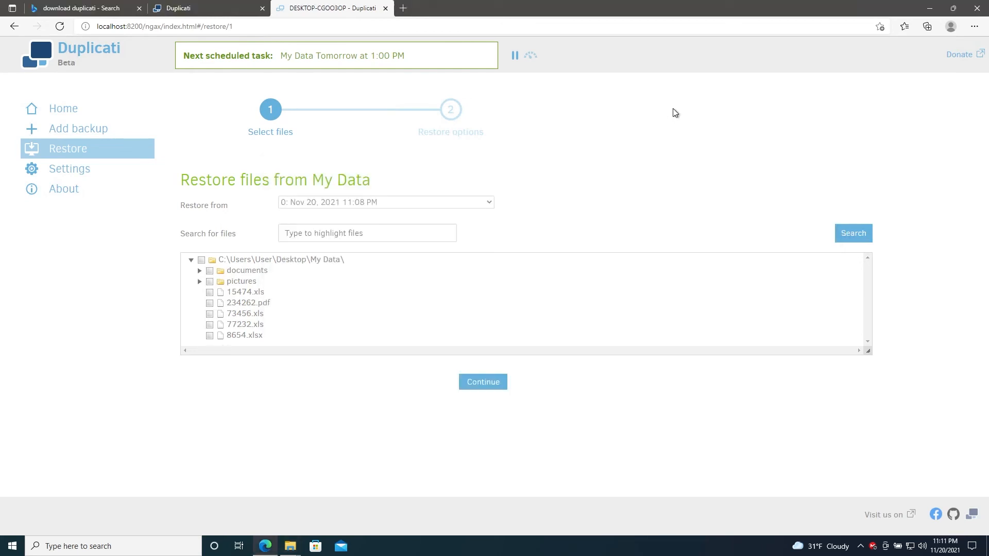
# Step: Restore the pictures folder from the My Data backup to its original location with the Overwrite option
pyautogui.click(111, 149)
pyautogui.click(188, 209)
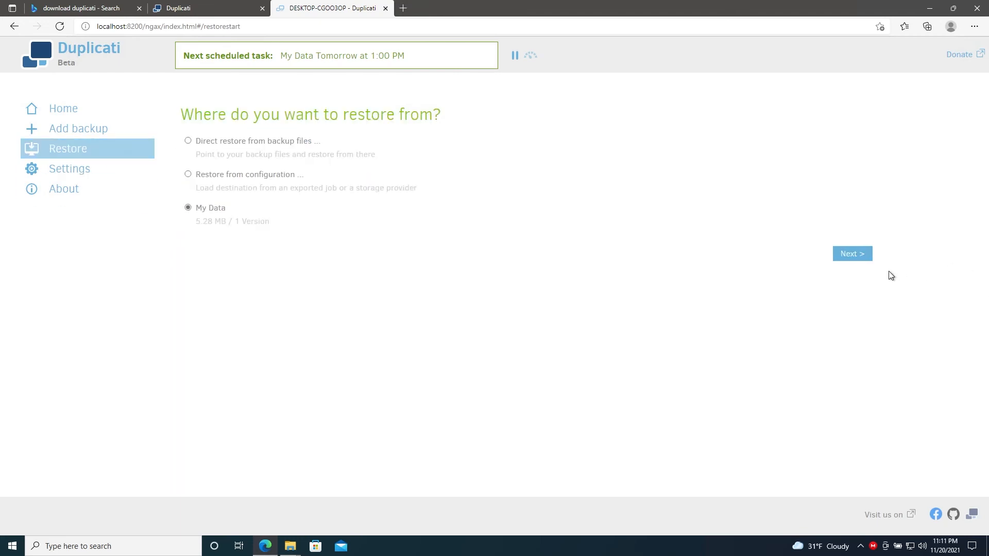
pyautogui.click(855, 254)
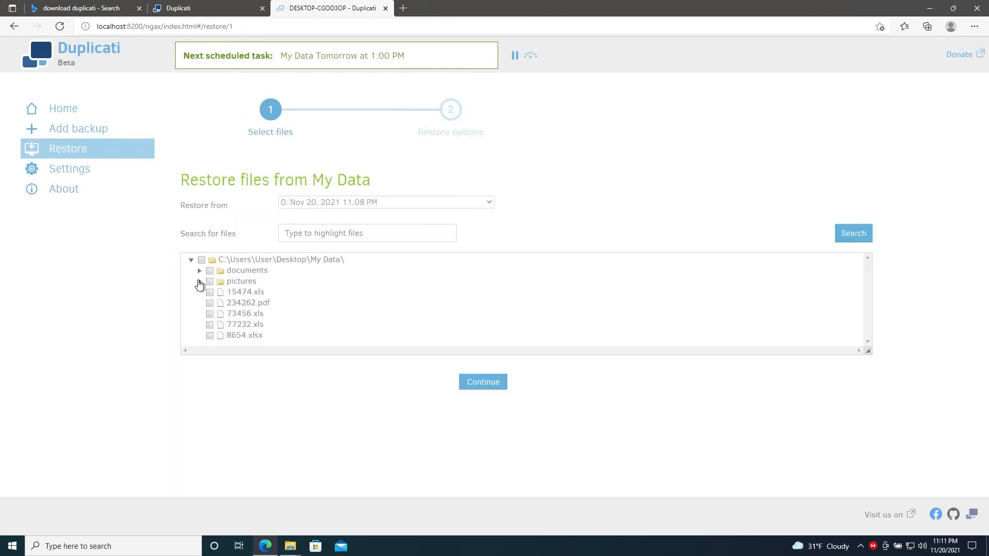
pyautogui.click(200, 282)
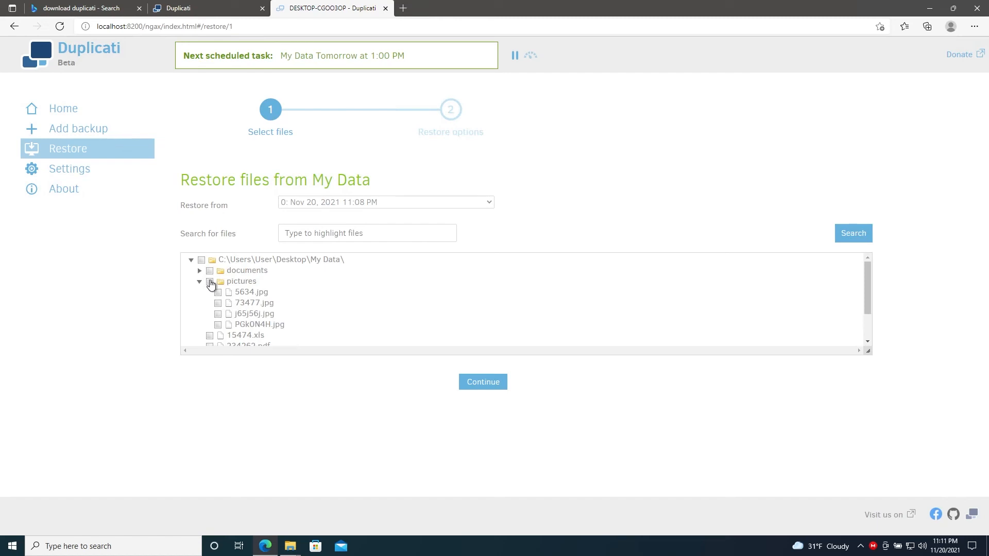
pyautogui.click(210, 282)
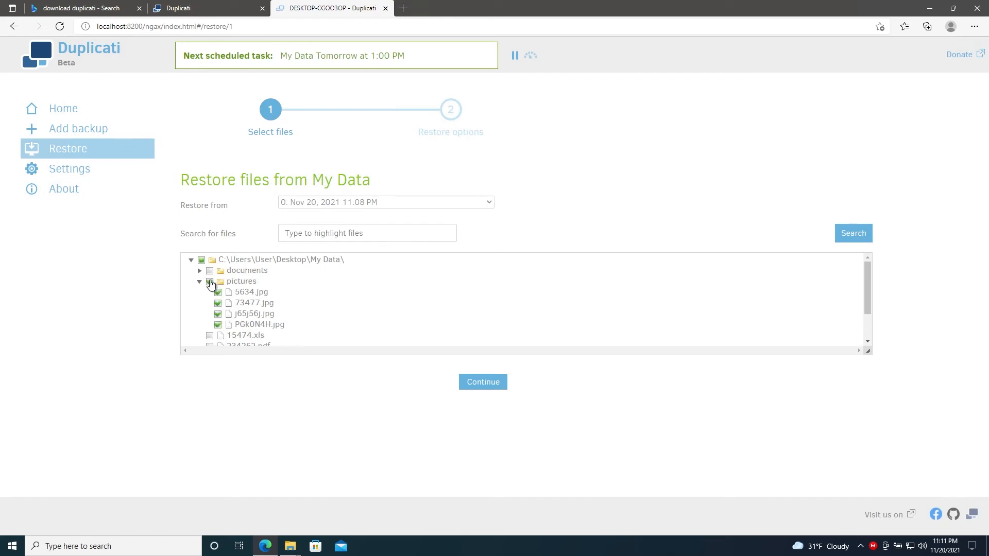
pyautogui.click(473, 381)
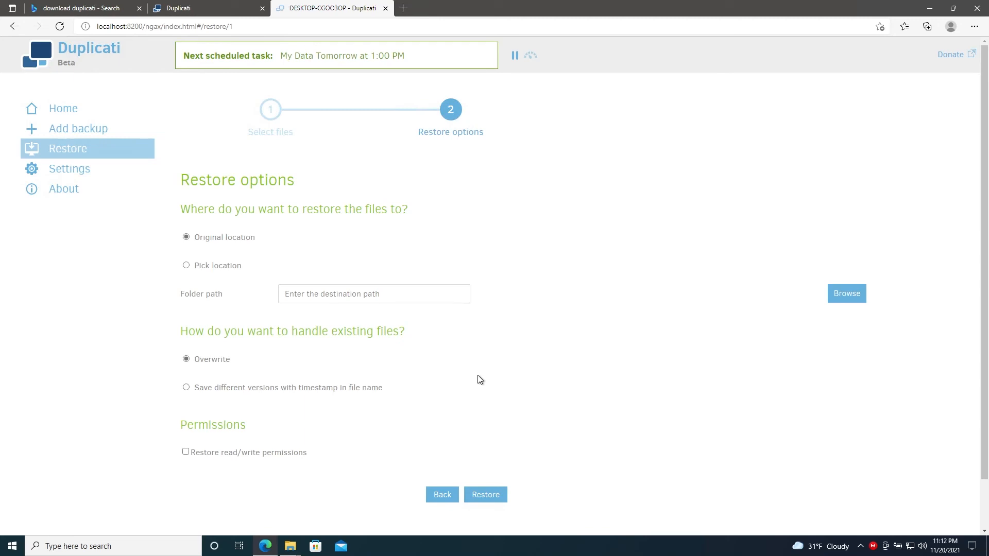
pyautogui.click(485, 495)
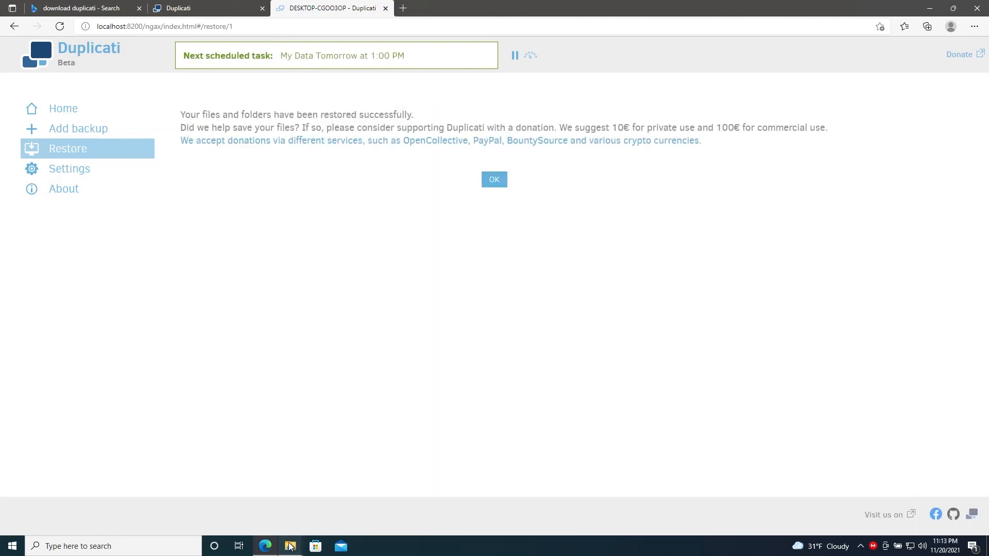
# Step: Check the restored images in the pictures folder of My Data on the Desktop
pyautogui.moveTo(290, 546)
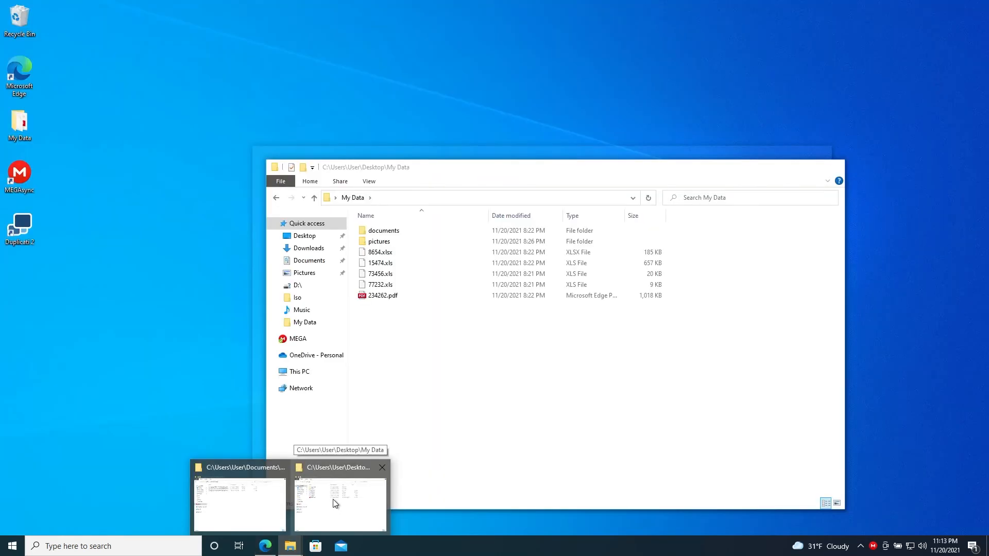
pyautogui.click(335, 503)
pyautogui.doubleClick(379, 241)
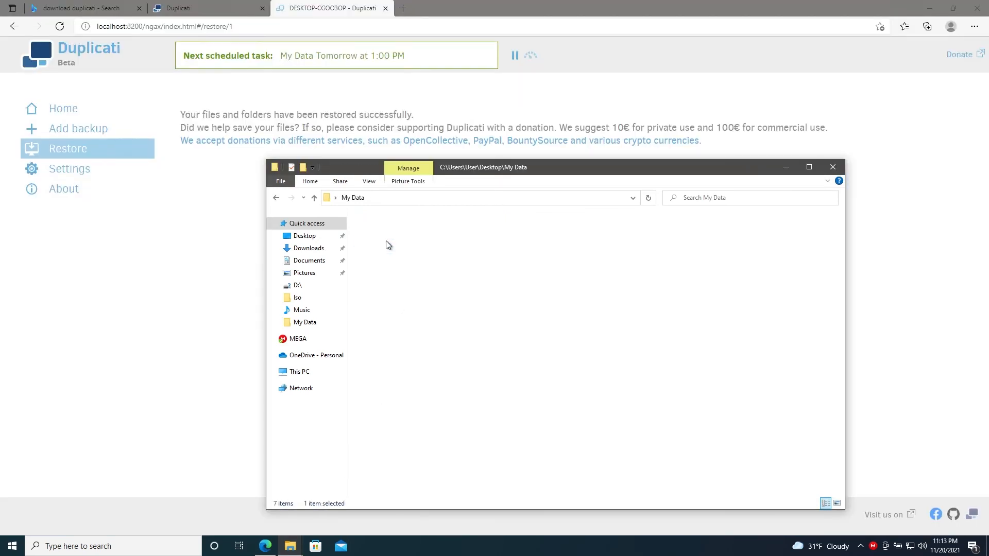
pyautogui.moveTo(393, 303); pyautogui.dragTo(591, 220)
pyautogui.click(563, 308)
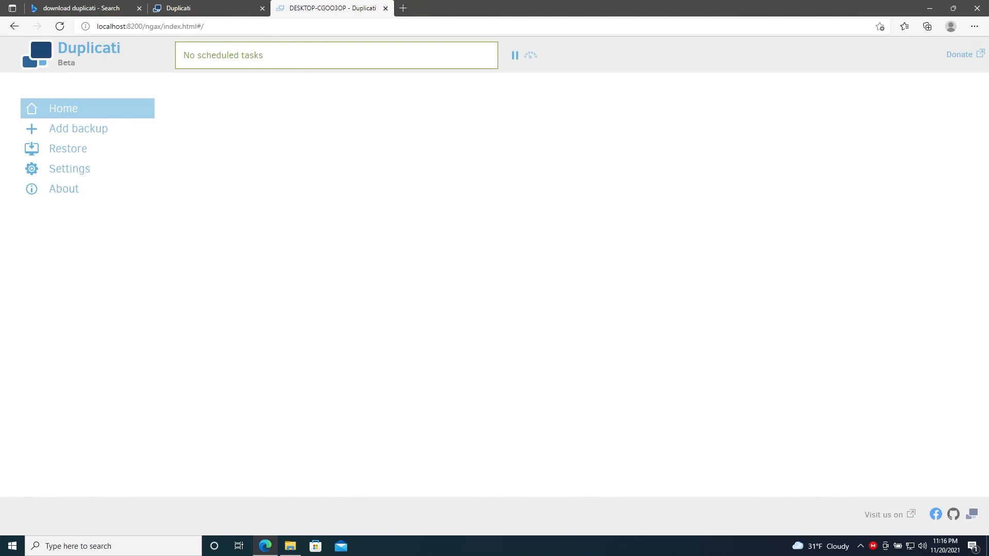
# Step: Start a direct restore from backup files, using the Duplicati Backups folder on the user's Desktop as the backup location
pyautogui.click(105, 150)
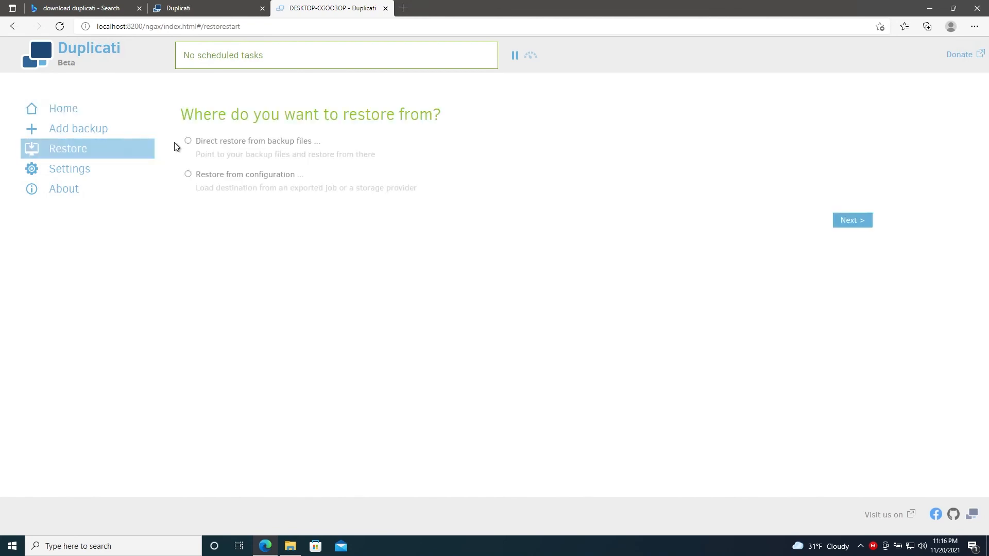
pyautogui.click(859, 221)
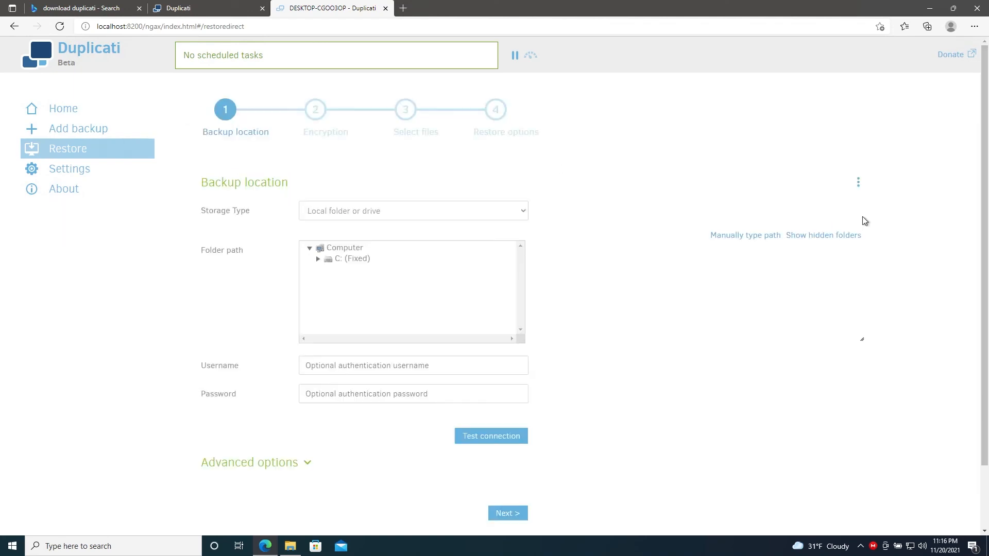
pyautogui.click(318, 258)
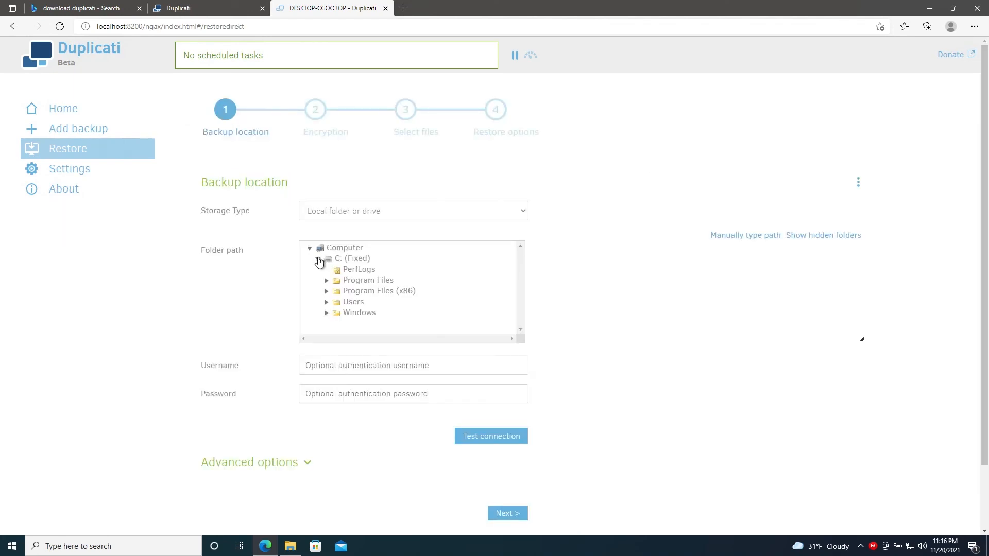
pyautogui.click(326, 302)
pyautogui.click(334, 323)
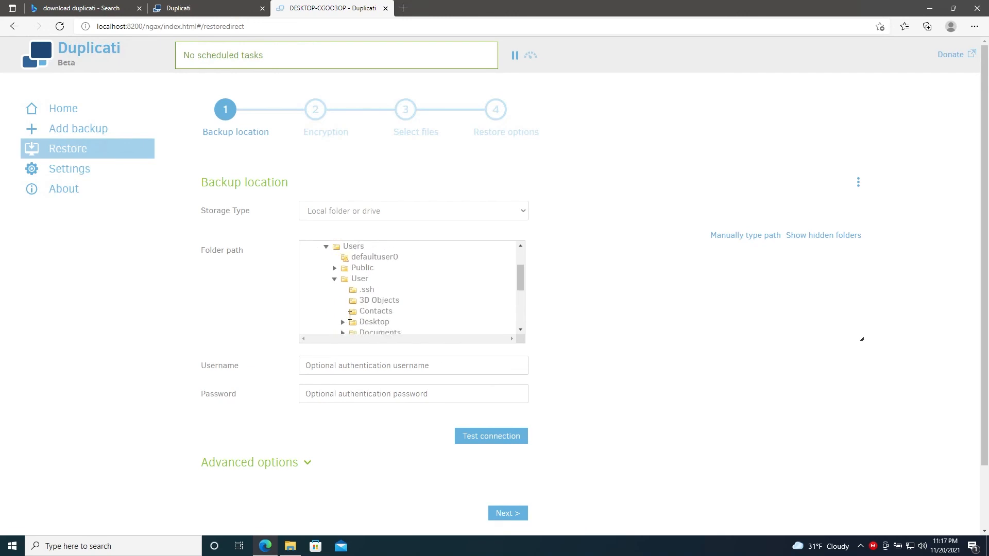
pyautogui.click(344, 322)
pyautogui.scroll(-1, 345, 323)
pyautogui.click(372, 290)
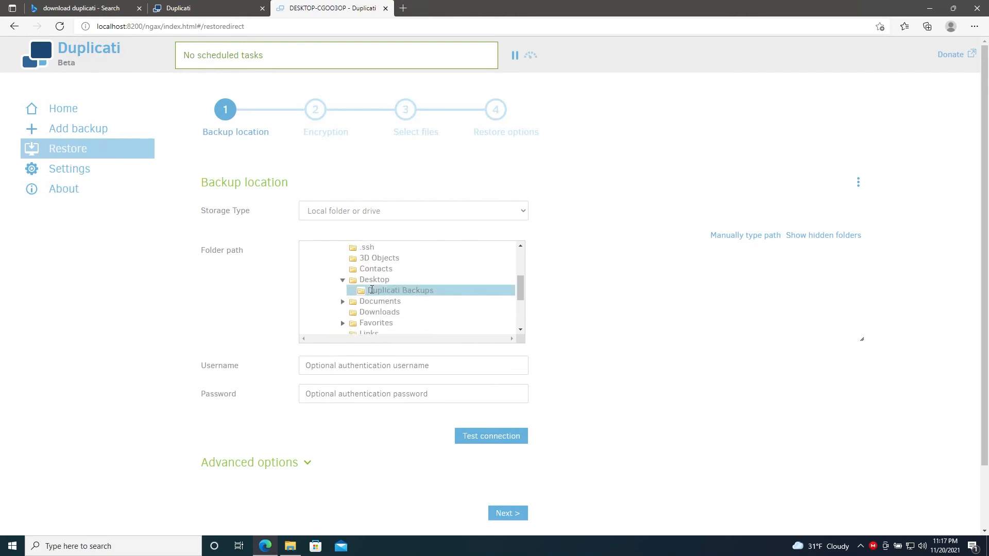
pyautogui.click(507, 513)
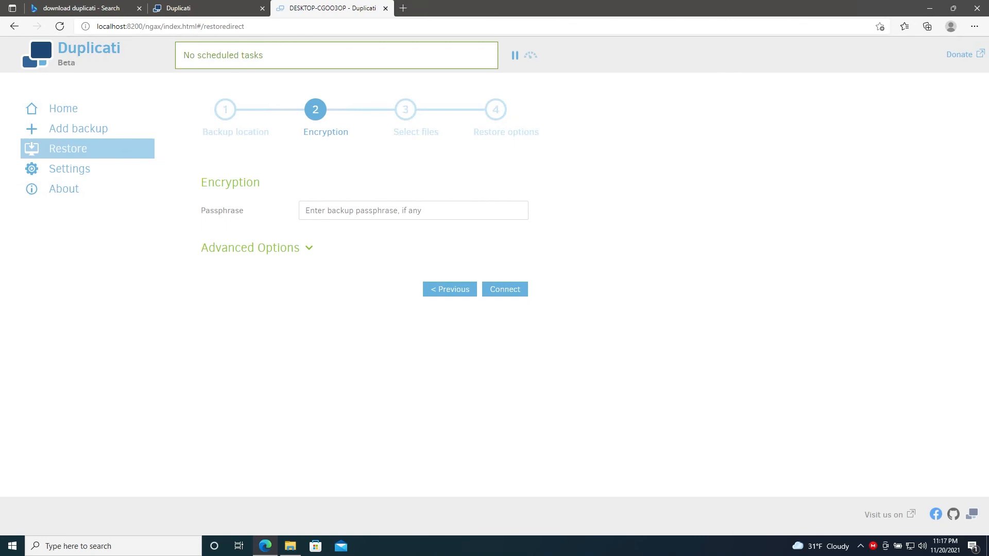
# Step: Enter the backup passphrase for the direct restore and connect to the backup
pyautogui.click(347, 208)
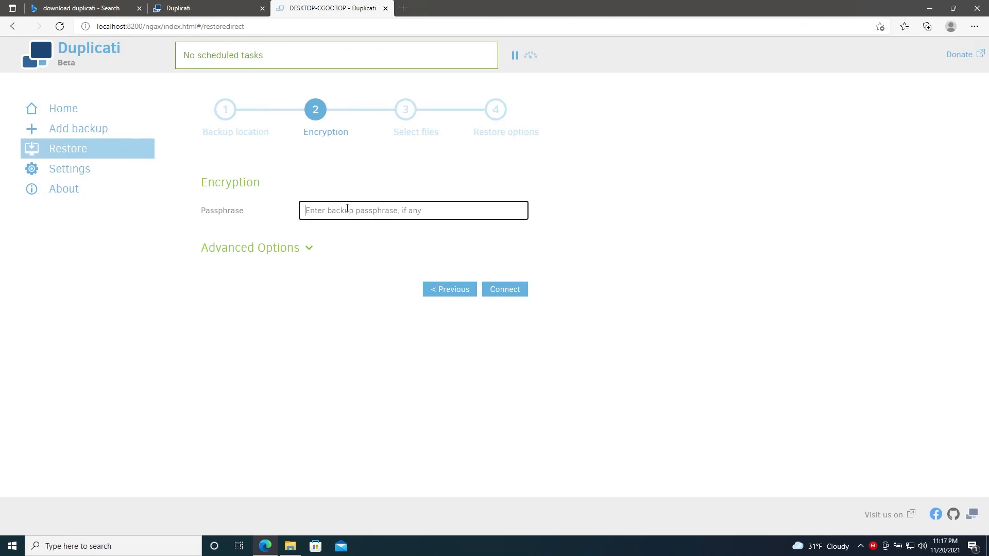
pyautogui.hotkey('ctrl', 'v')
pyautogui.click(511, 289)
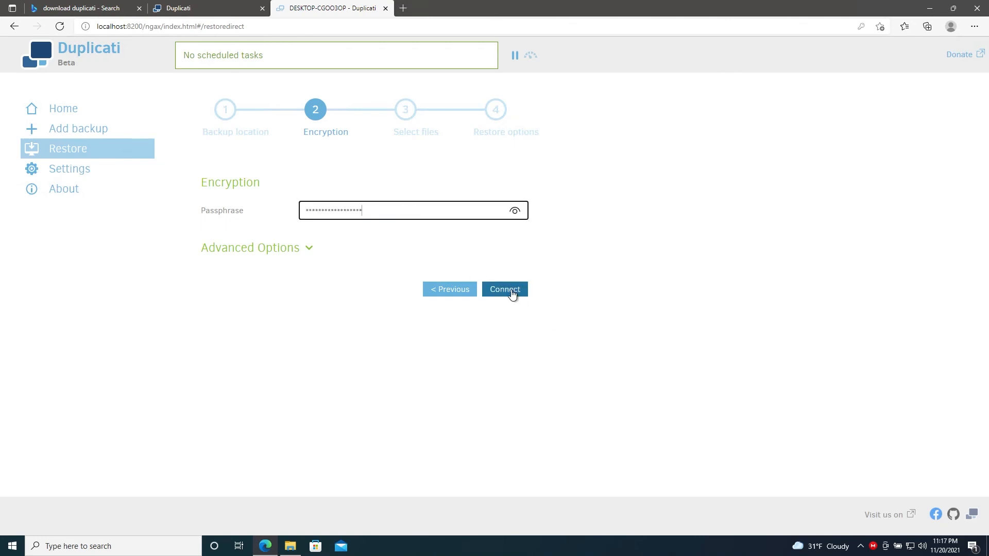
pyautogui.click(834, 135)
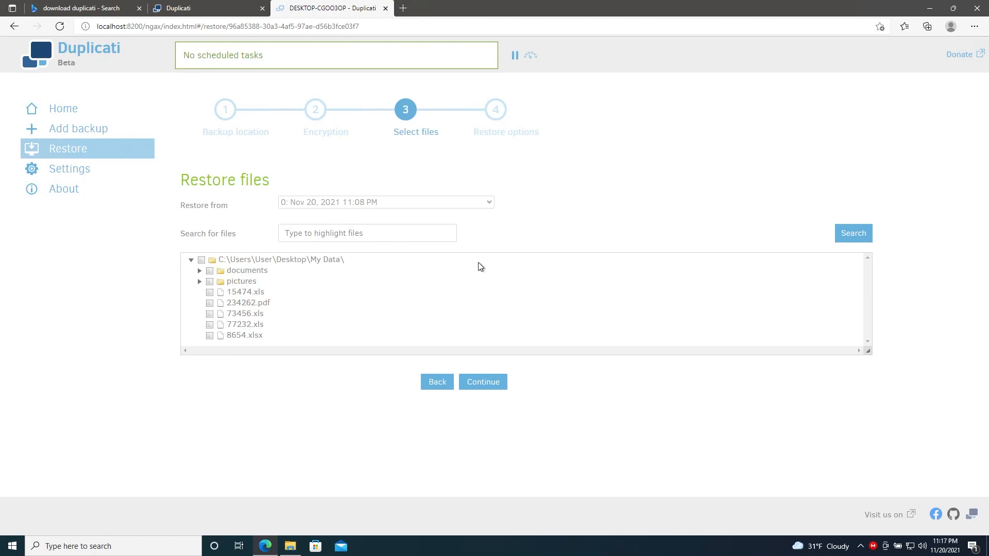
# Step: Restore the entire My Data folder to a picked location, a folder named restored files on the Desktop, with the Overwrite option
pyautogui.click(202, 261)
pyautogui.click(477, 381)
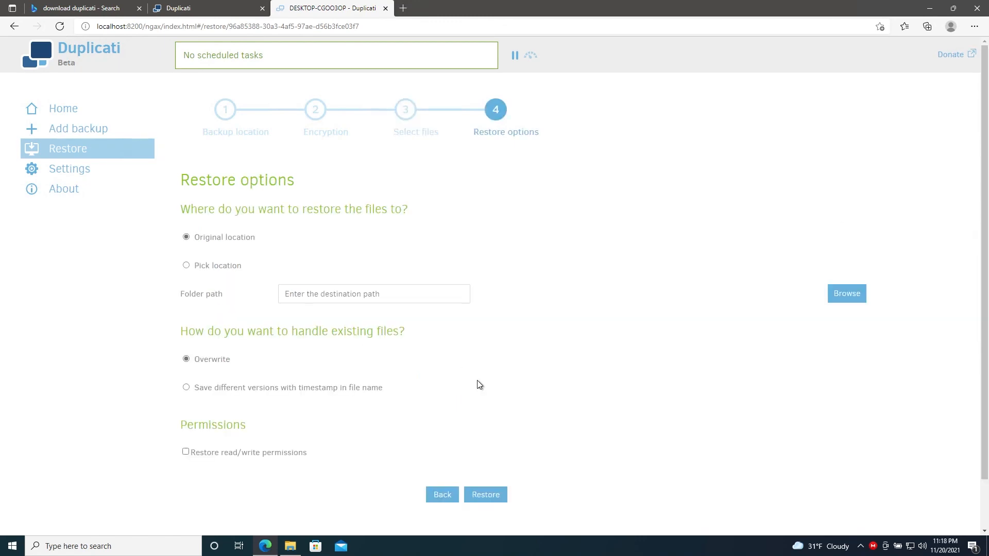
pyautogui.click(219, 265)
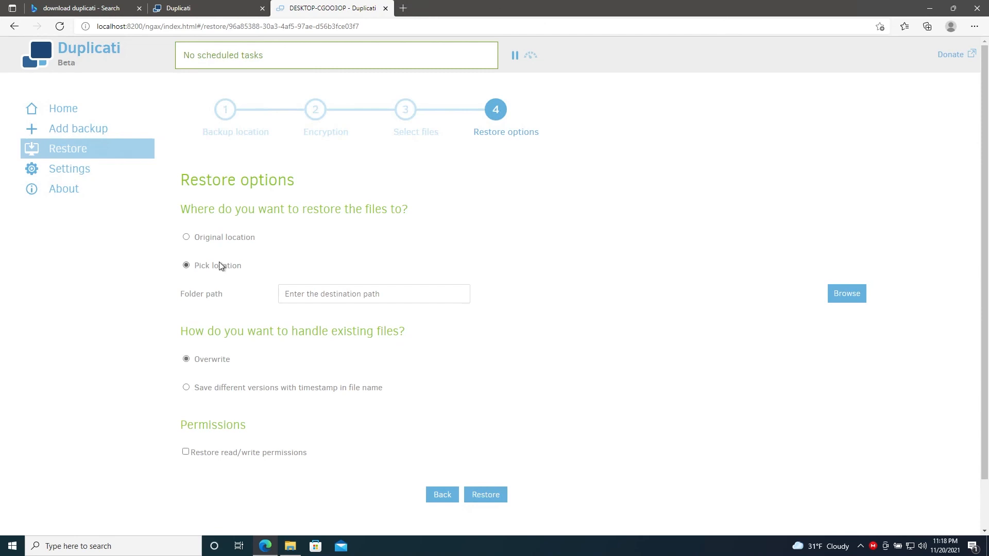
pyautogui.click(855, 294)
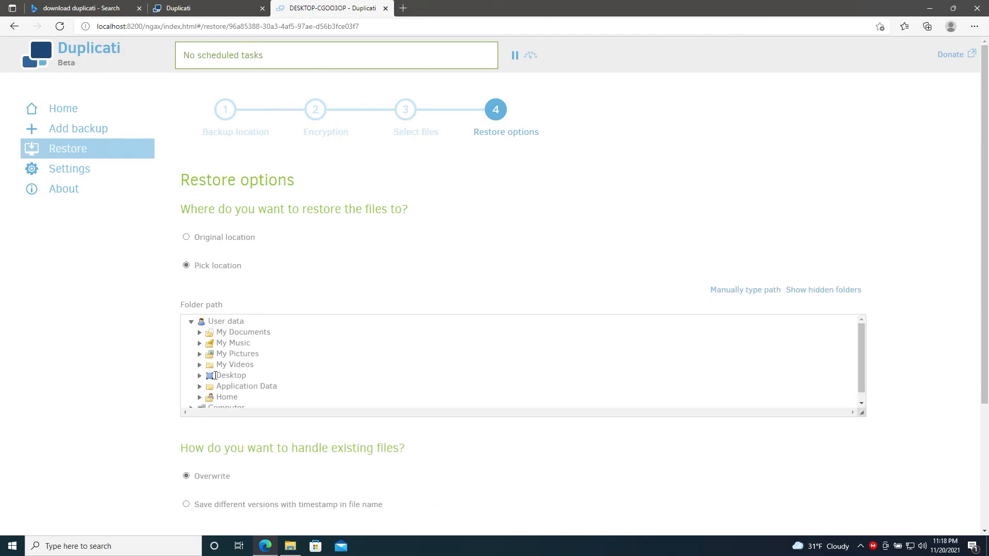
pyautogui.click(220, 376)
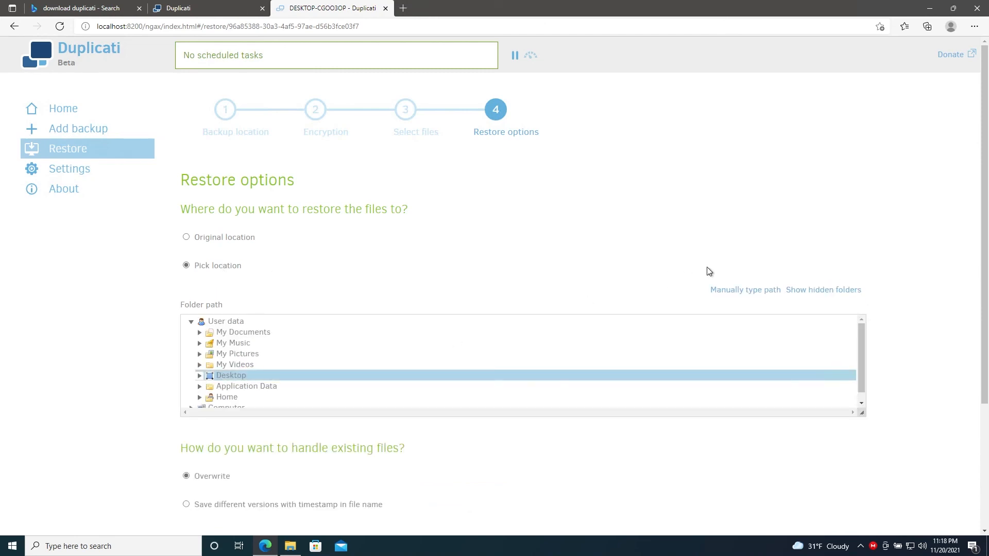
pyautogui.click(724, 291)
pyautogui.click(422, 291)
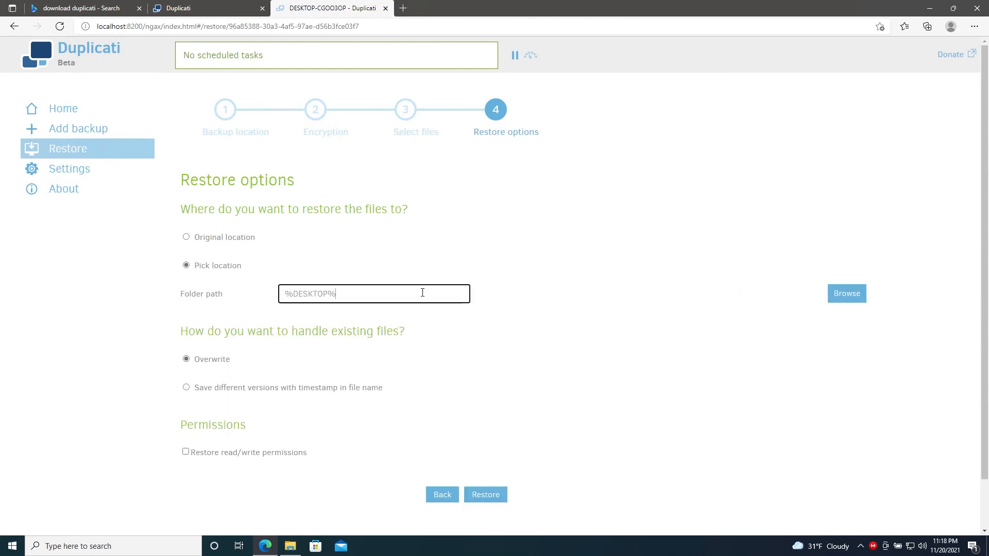
pyautogui.write('estored files')
pyautogui.click(475, 497)
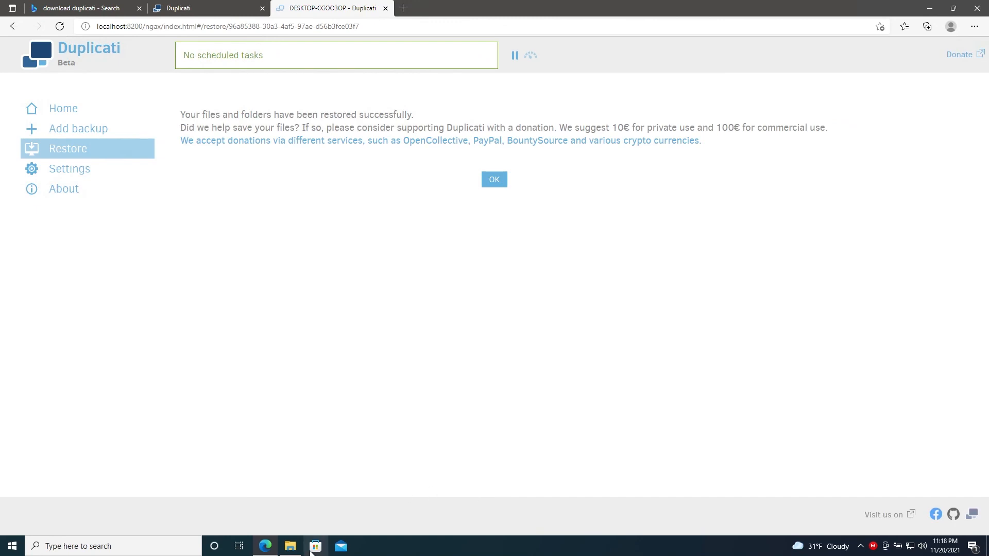
# Step: Examine the contents of the restored files folder on the Desktop, including its documents subfolder
pyautogui.click(287, 550)
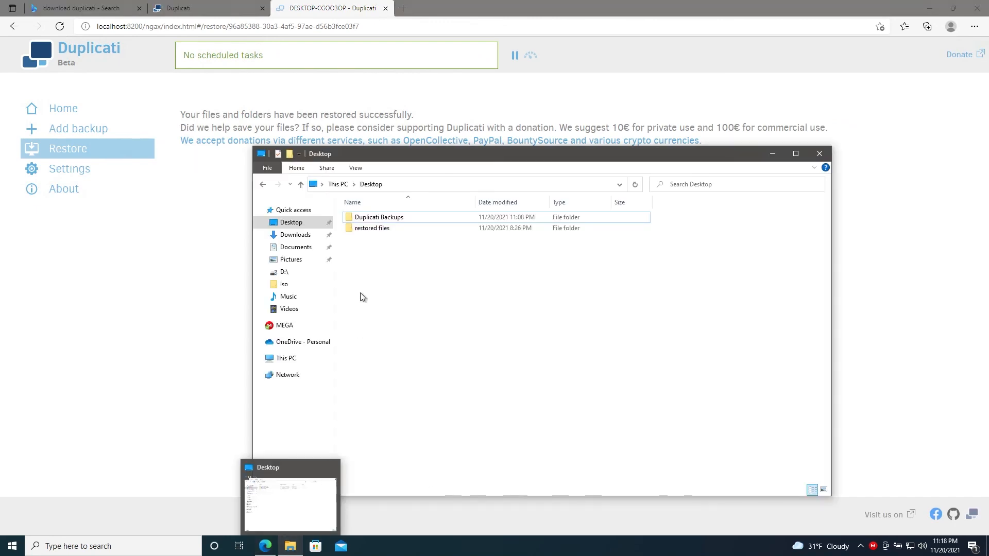
pyautogui.doubleClick(372, 228)
pyautogui.doubleClick(369, 218)
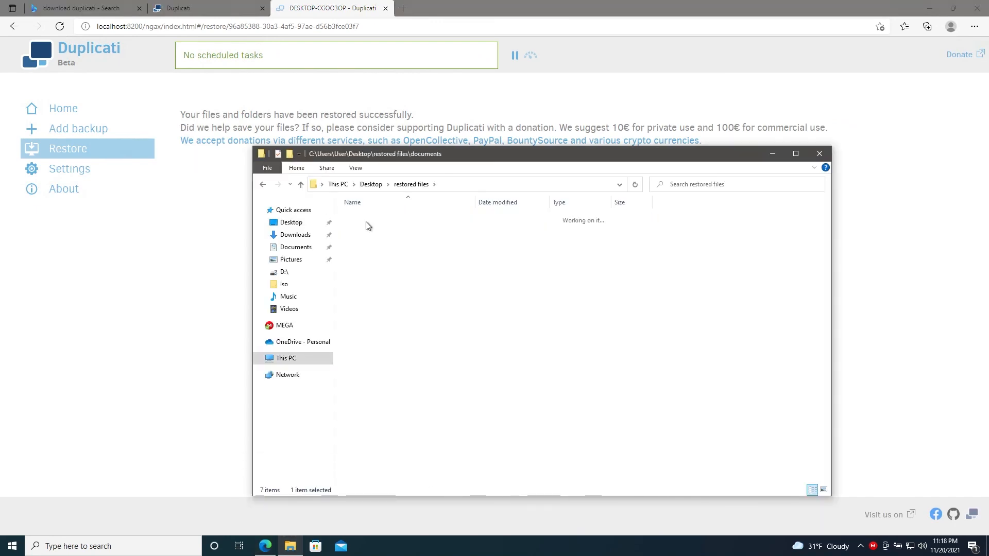